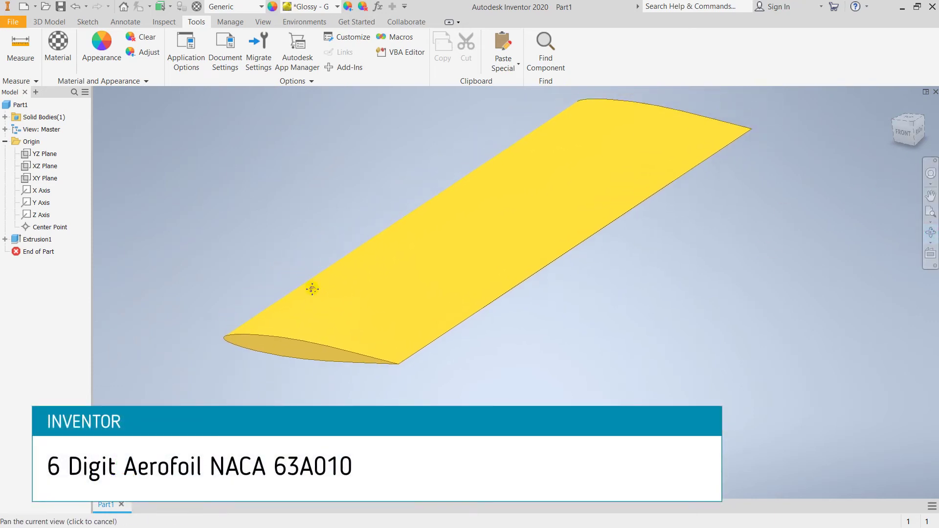
Step: Free-orbit the finished wing model to view it from other angles
key(F4)
drag(360, 268, 471, 253)
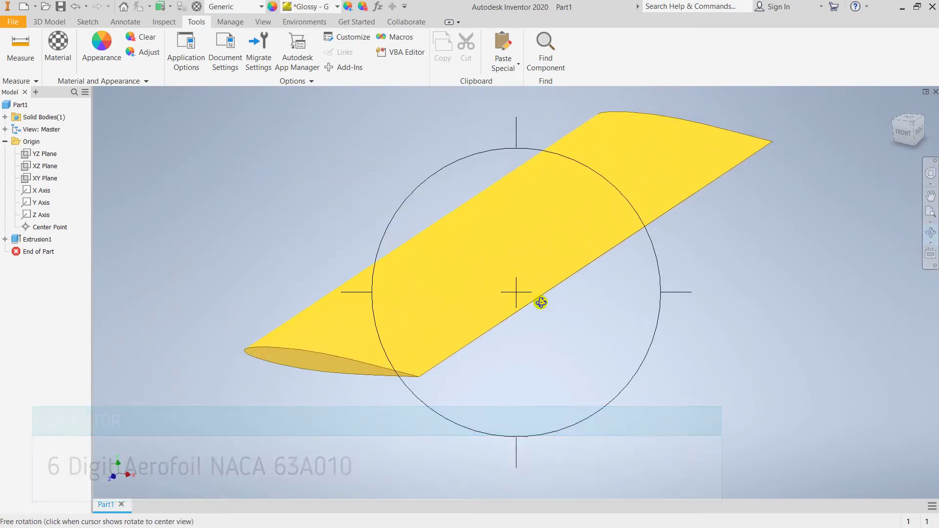
drag(541, 302, 548, 233)
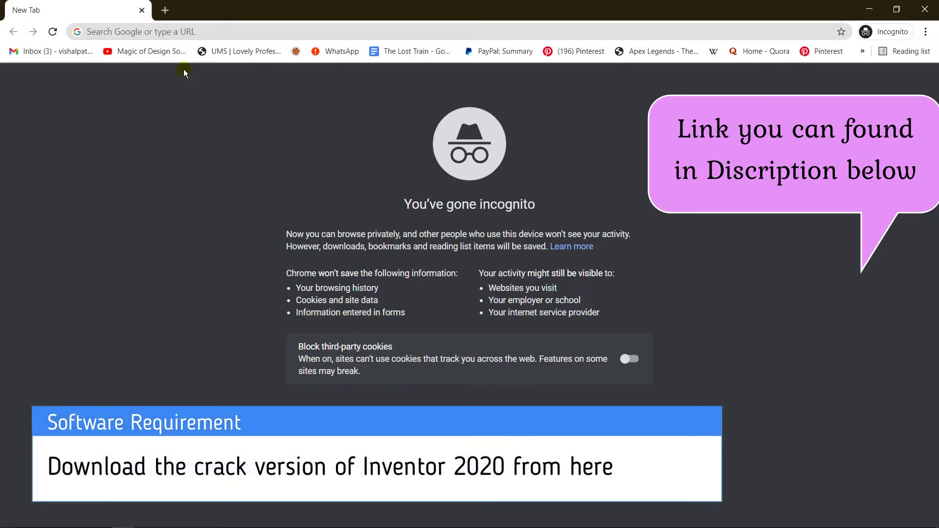
Step: Load the Get Into PC site and search it for Inventor 2020
click(133, 27)
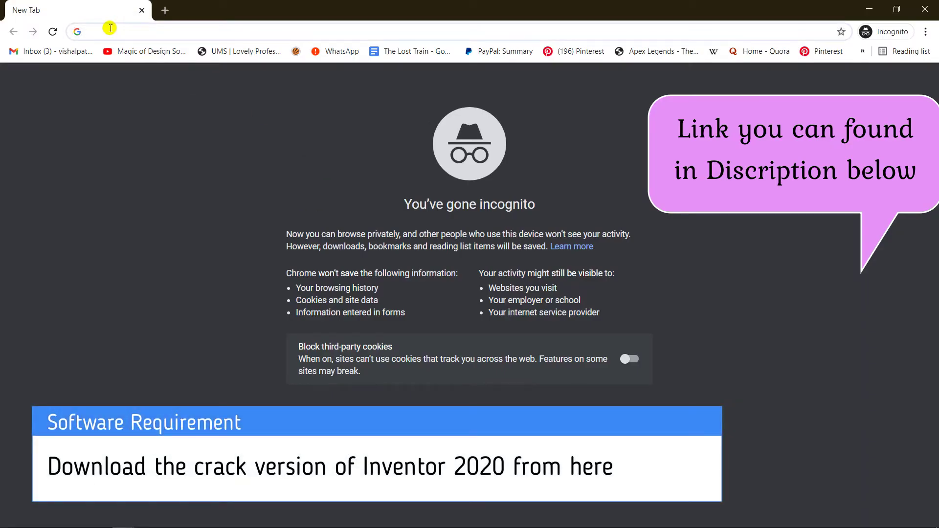
text(get)
key(Return)
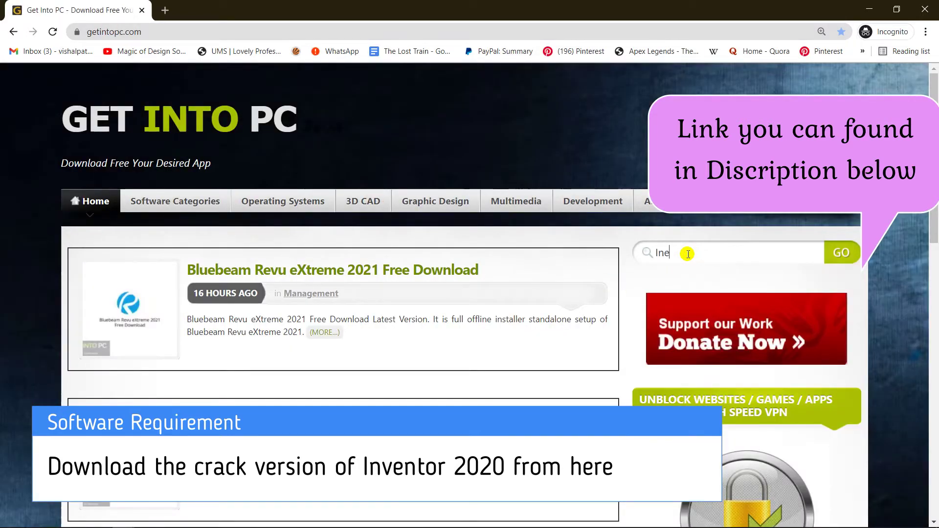
click(688, 254)
text(Inventor 2020)
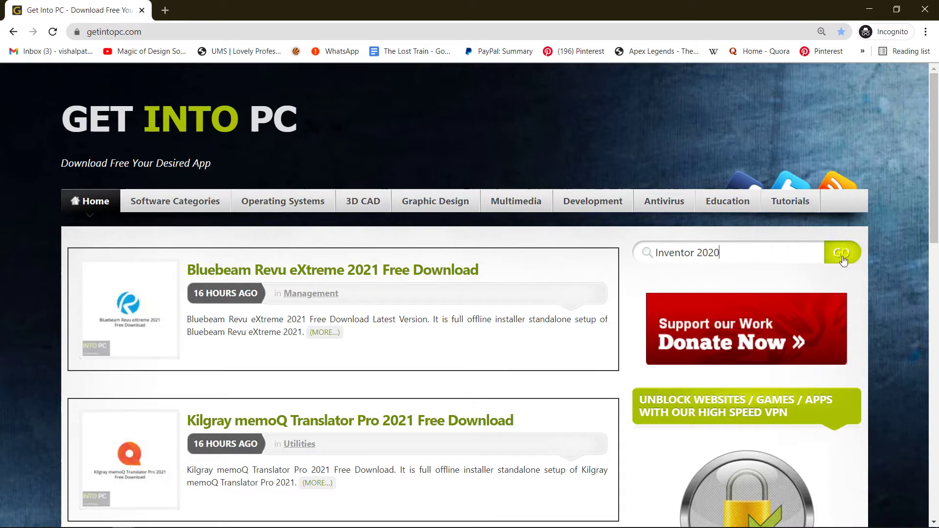
click(839, 263)
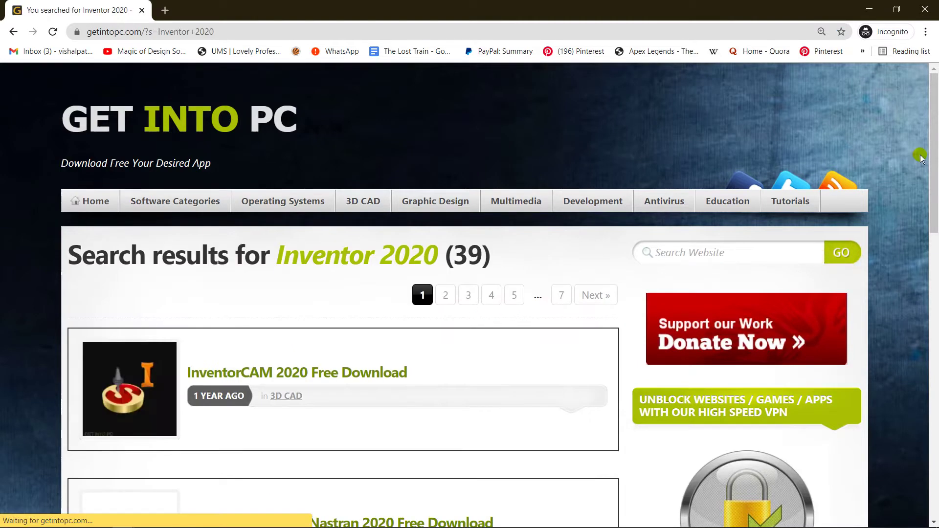
Step: Open the Autodesk Inventor Professional 2020 page and review its setup size and system requirements
drag(933, 151, 936, 248)
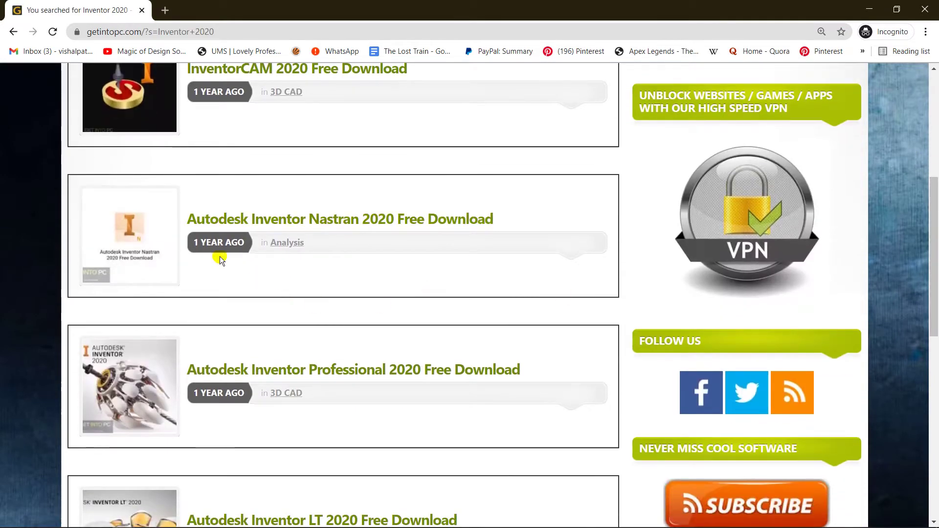
click(358, 378)
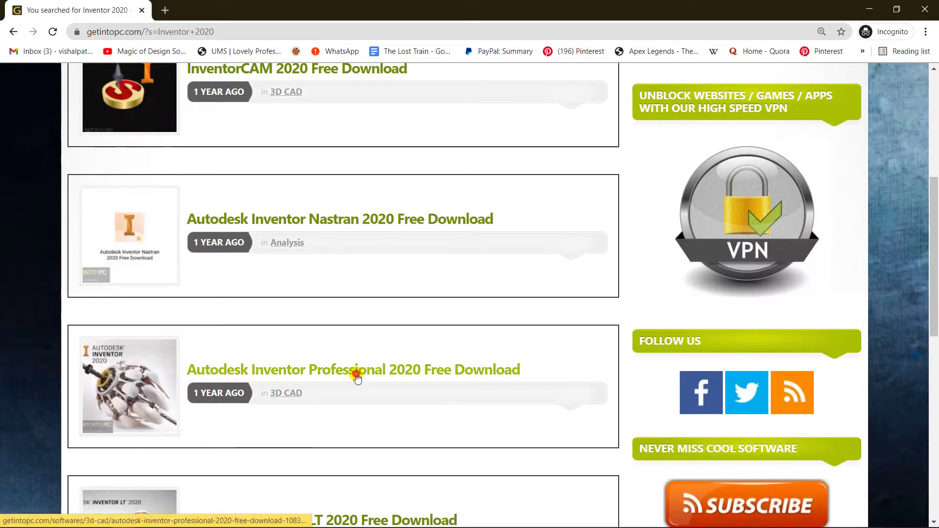
drag(936, 131, 921, 398)
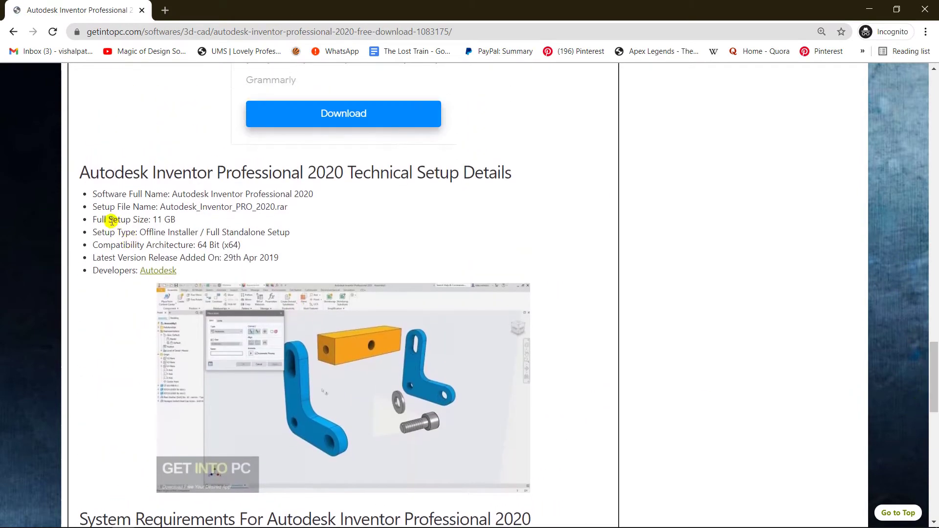
drag(120, 214, 183, 227)
click(189, 233)
scroll(256, 384, down, 5)
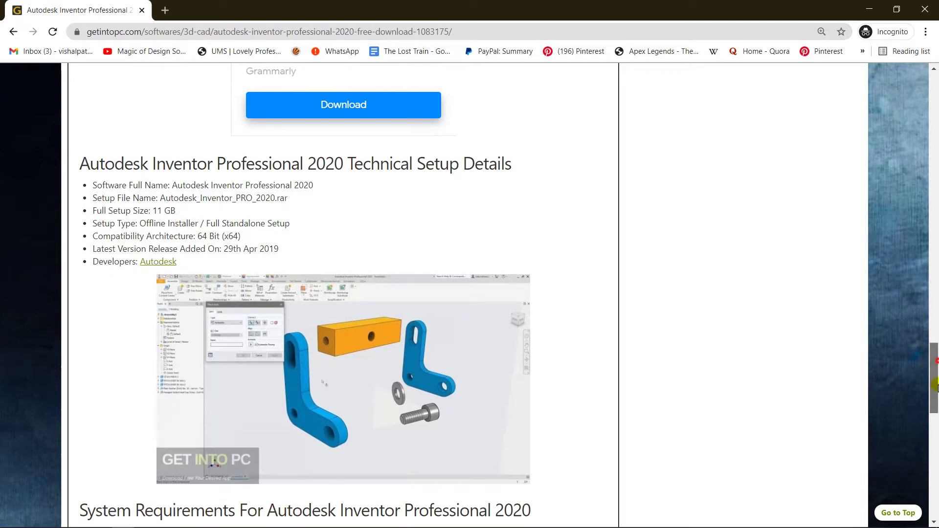
drag(146, 364, 206, 377)
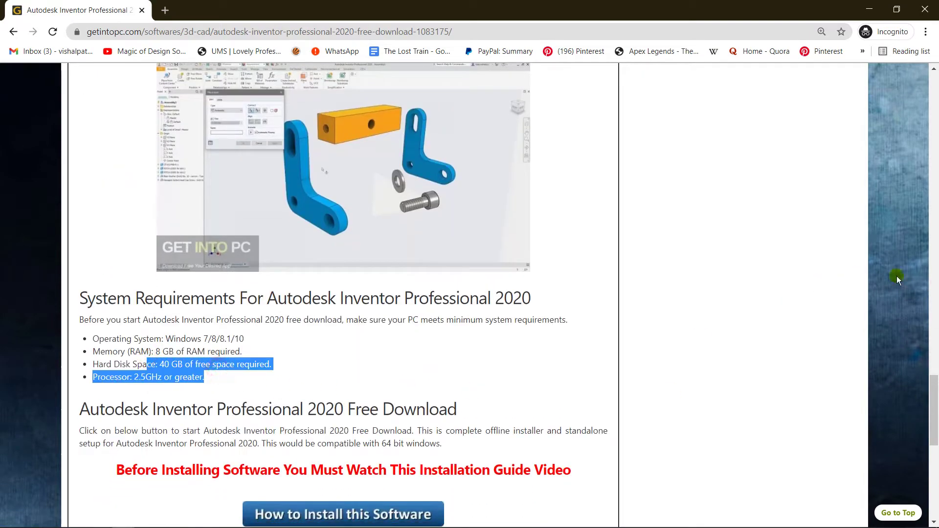
scroll(935, 376, down, 5)
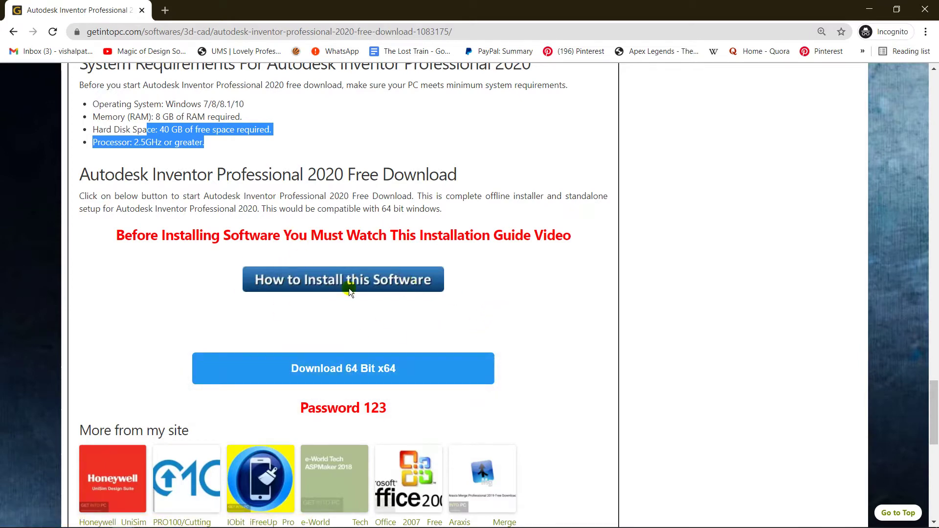
key(Home)
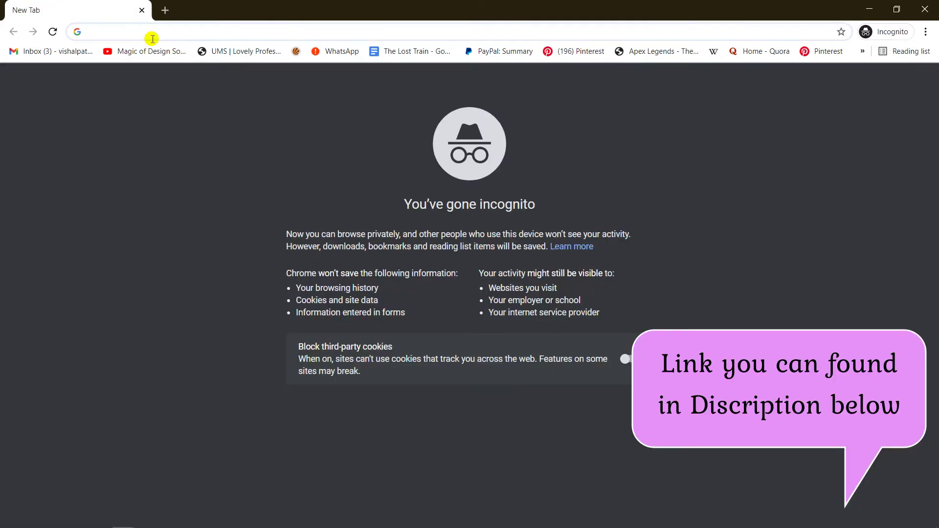
Step: Google 'Aerofoil data' and open the Airfoil Tools database search page
text(A)
text(ero)
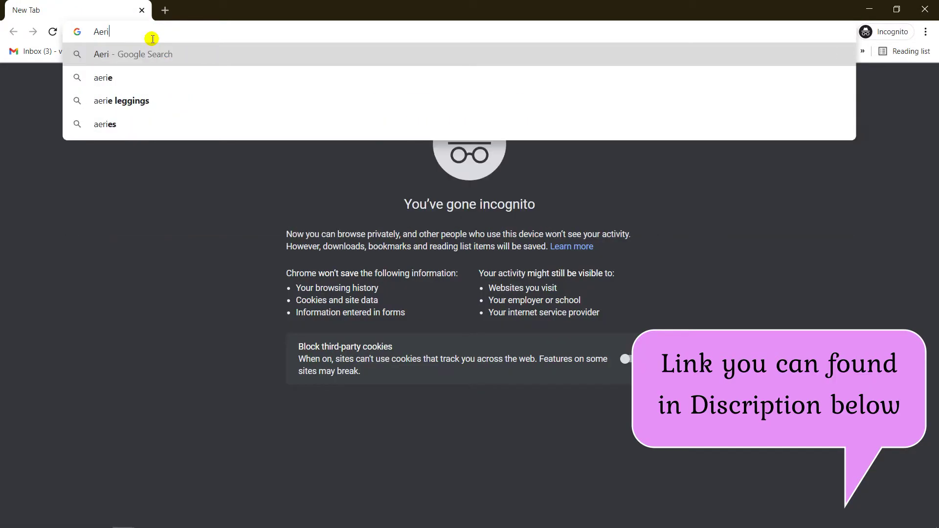
text(foil data)
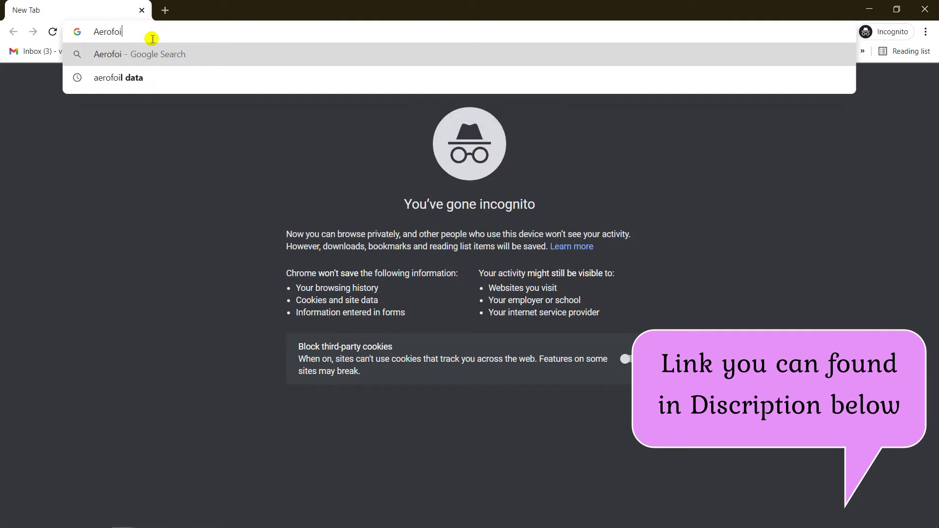
key(Return)
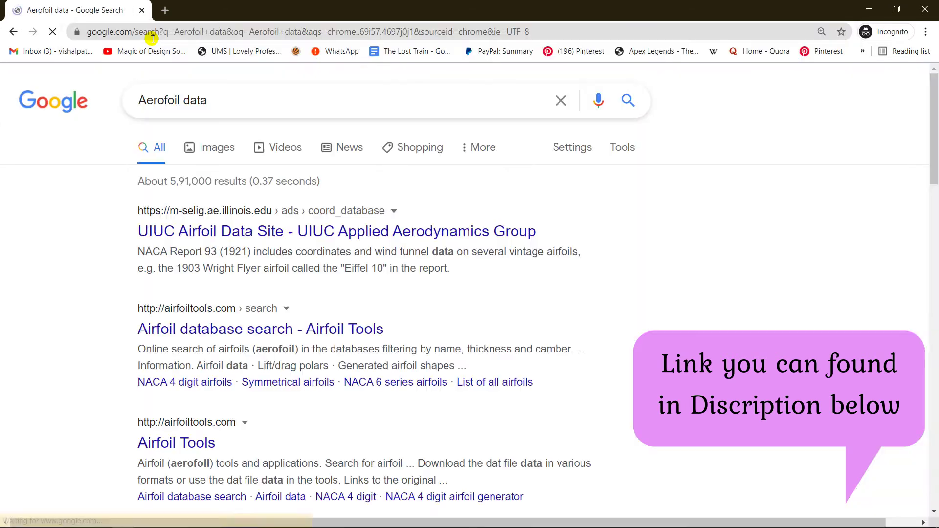
click(215, 327)
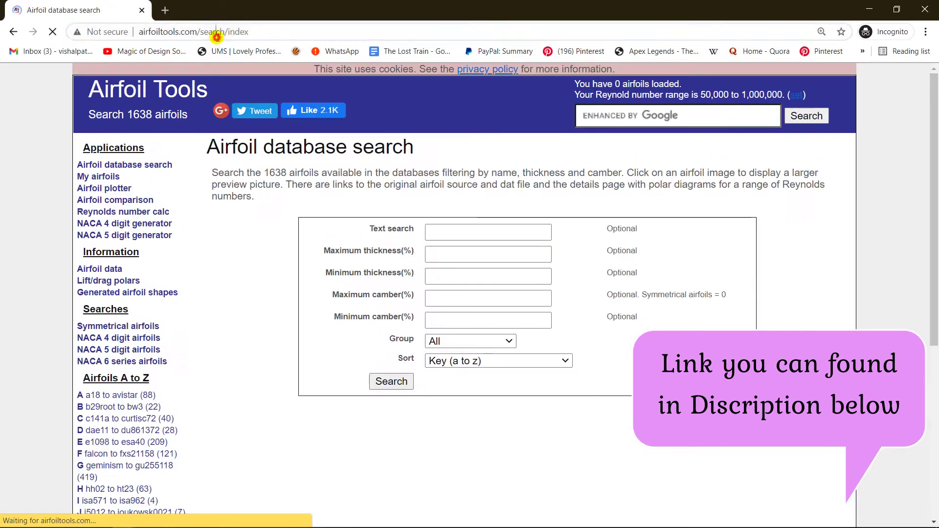
click(232, 31)
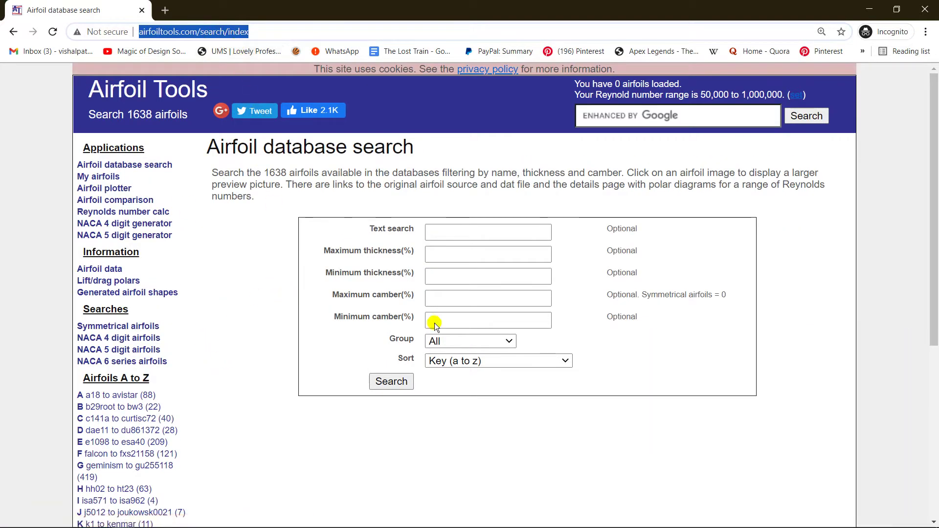
drag(934, 198, 935, 297)
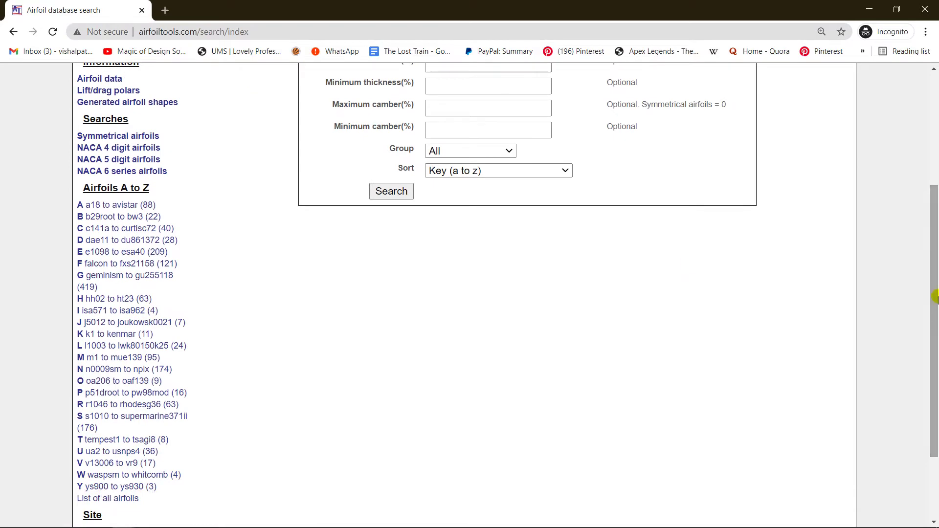
Step: Open the NACA 6 series list and copy all NACA 63A010 Selig coordinates
click(147, 175)
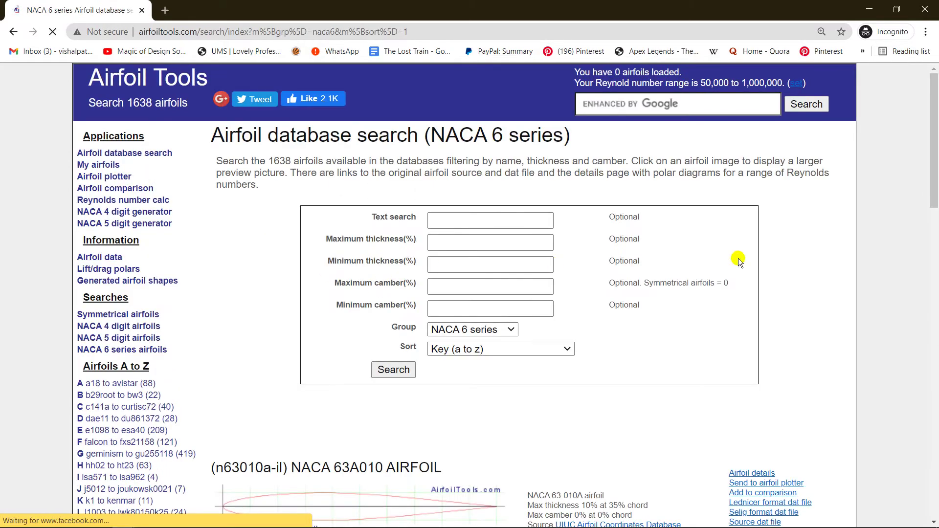
drag(934, 201, 930, 286)
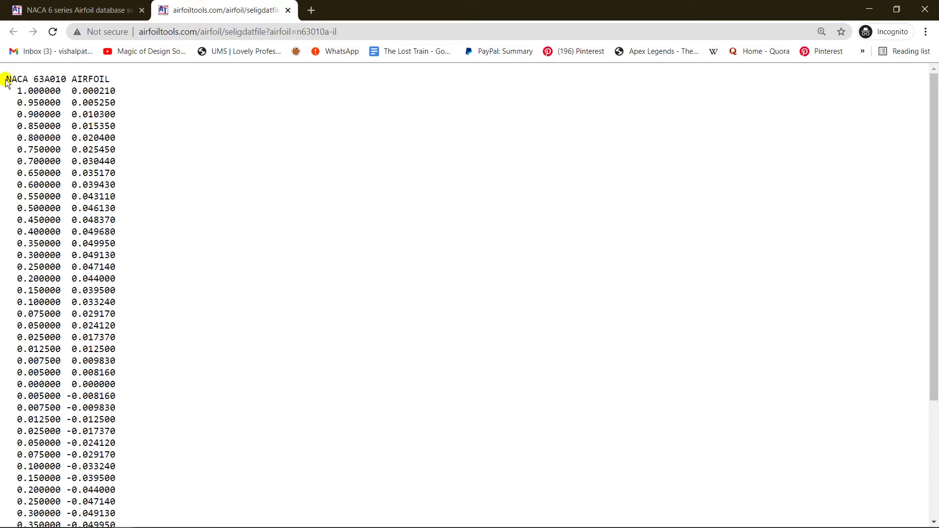
drag(6, 78, 136, 524)
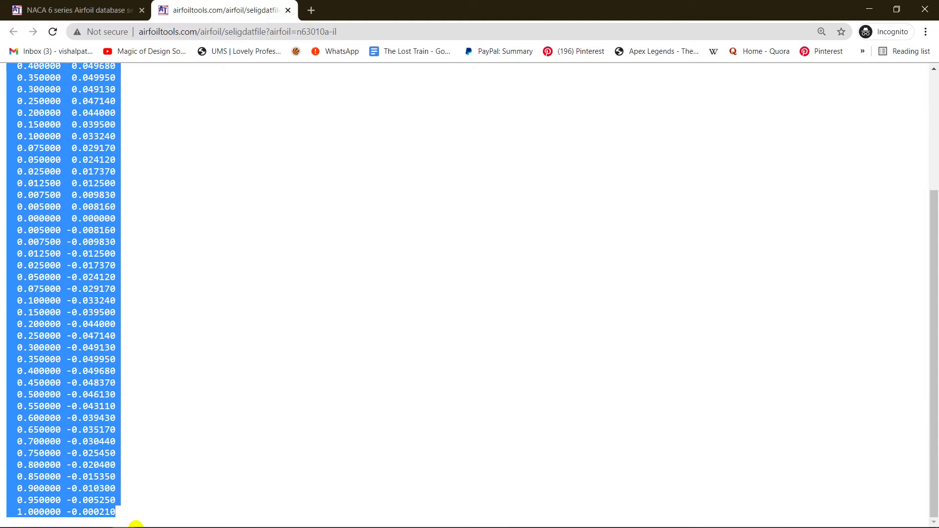
right_click(58, 270)
click(94, 281)
key(alt+Tab)
key(alt+Tab)
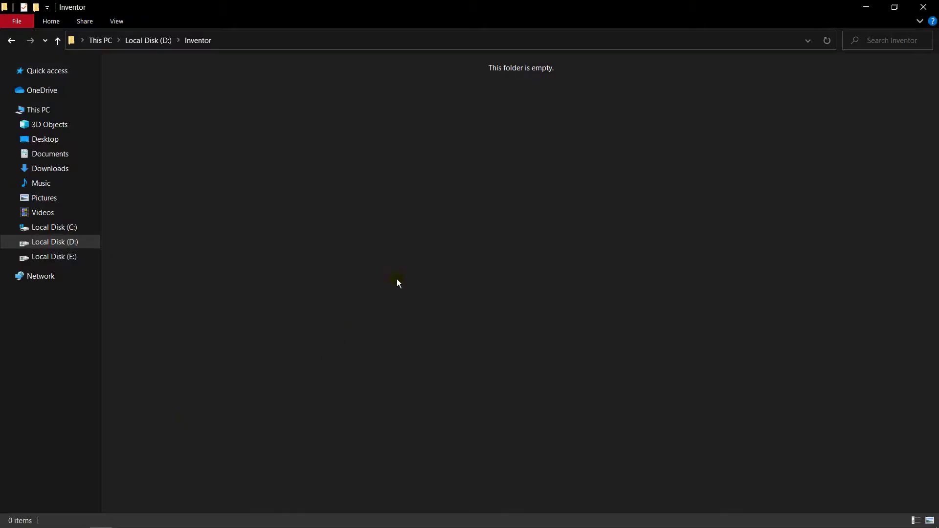
Step: Create a new text document in D:\Inventor named 'NACA 63A010 AIRFOIL'
right_click(283, 370)
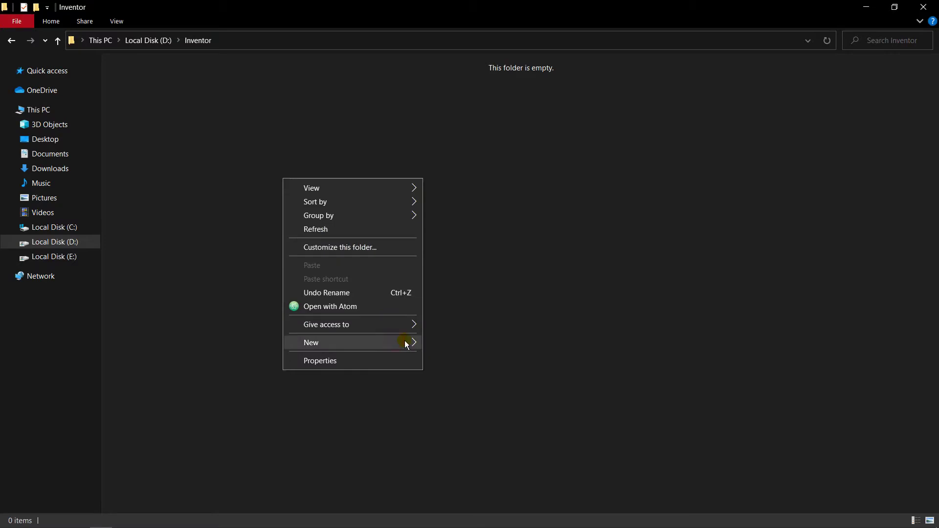
mouse_move(405, 344)
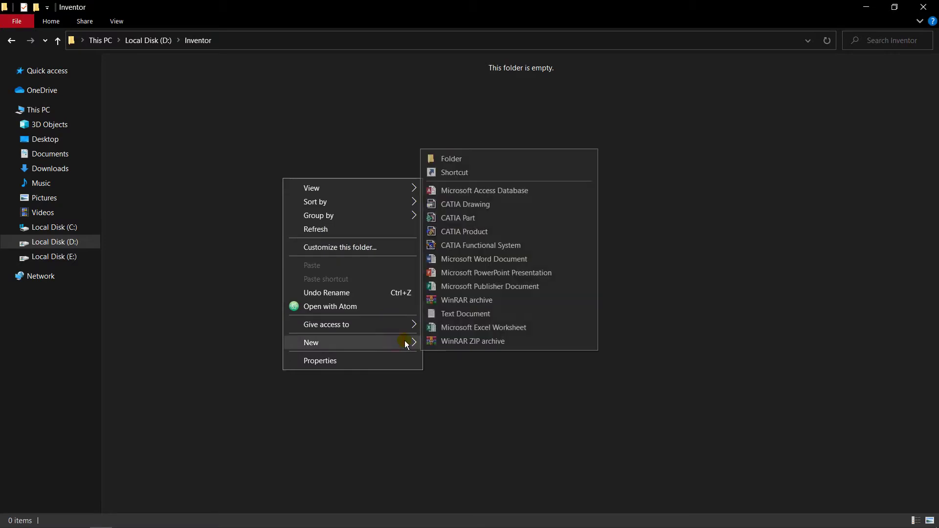
click(480, 313)
key(alt+Tab)
drag(110, 80, 5, 79)
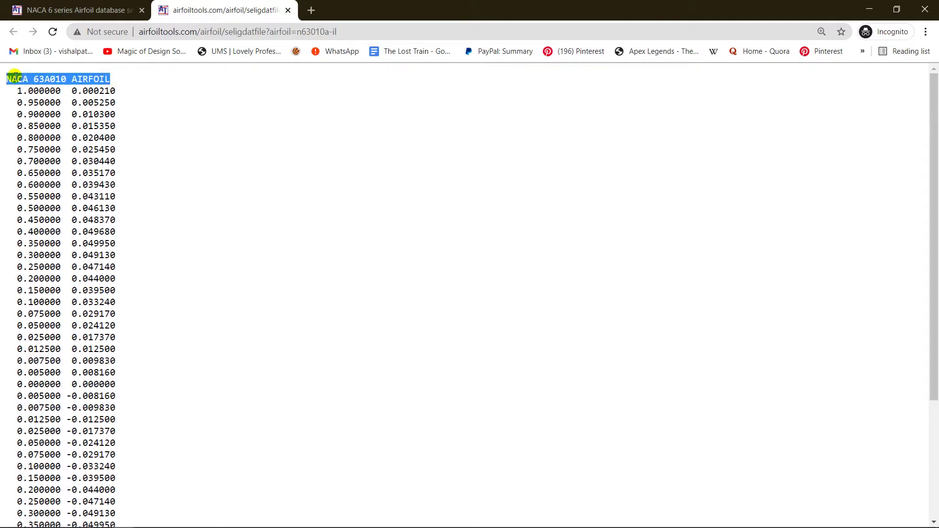
key(alt+Tab)
click(204, 117)
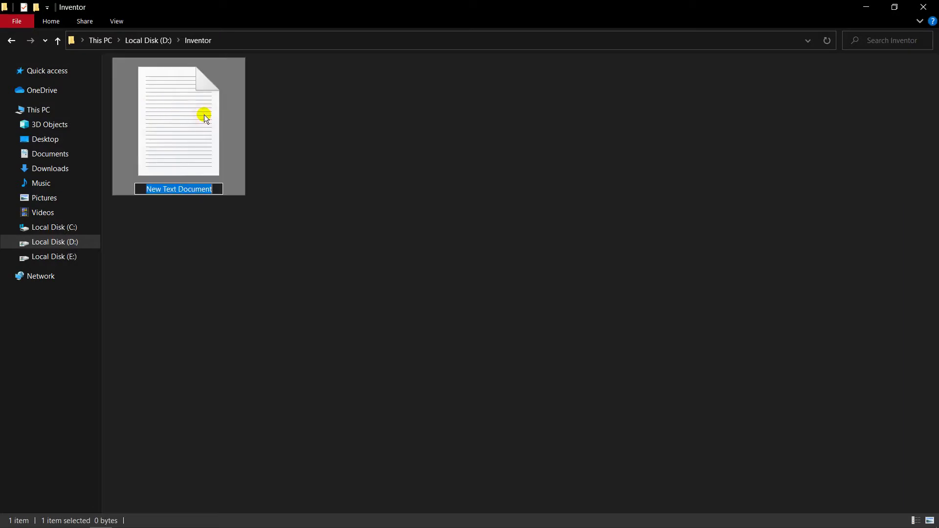
key(ctrl+v)
click(275, 206)
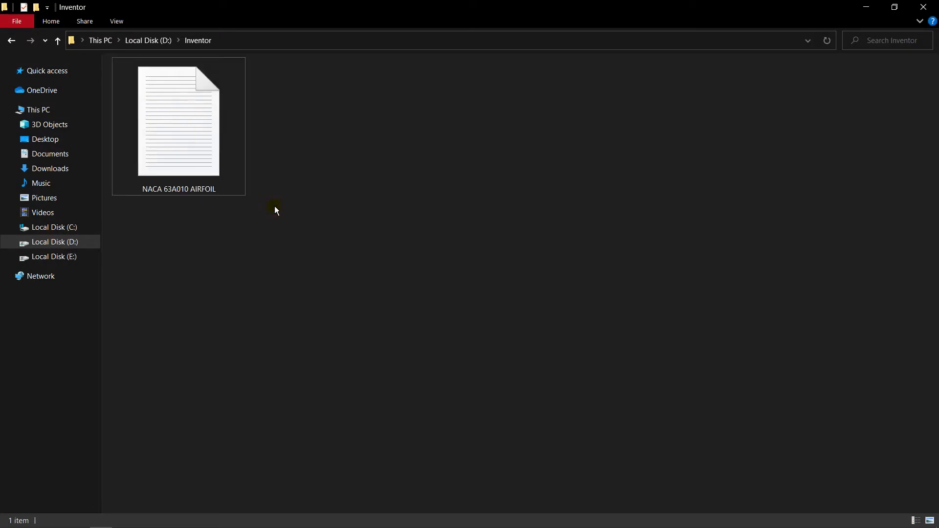
Step: Copy the full NACA 63A010 coordinate list from the Airfoil Tools page
key(alt+Tab)
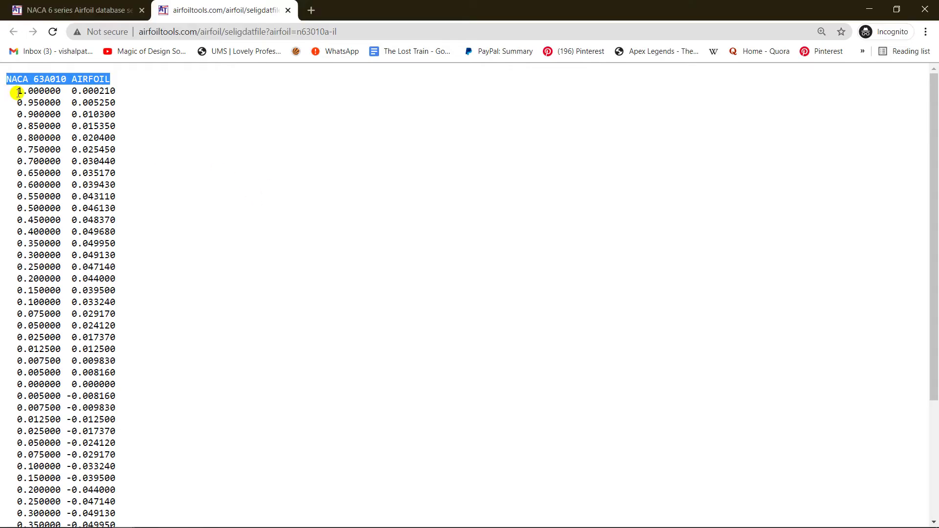
drag(18, 93, 162, 524)
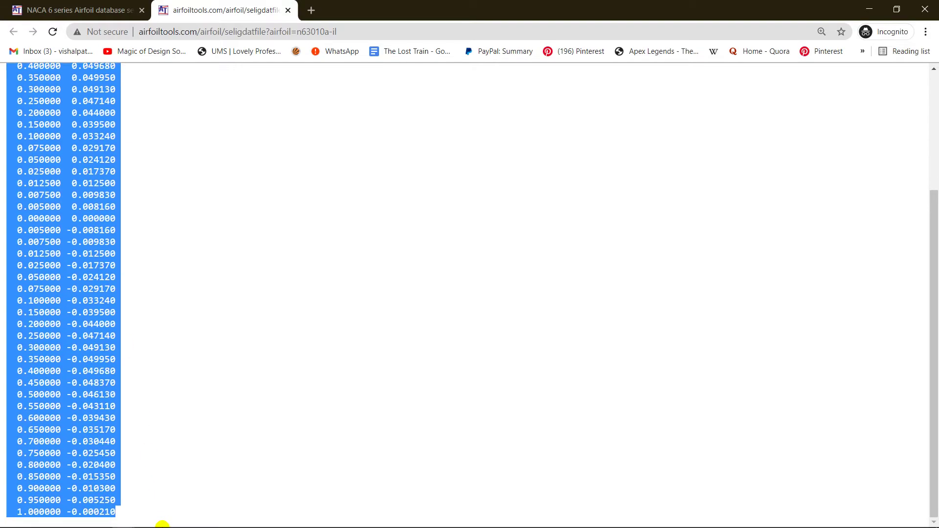
right_click(79, 293)
click(118, 303)
key(alt+Tab)
Step: Paste the coordinates into the NACA 63A010 AIRFOIL file in Notepad, save and close it
click(192, 95)
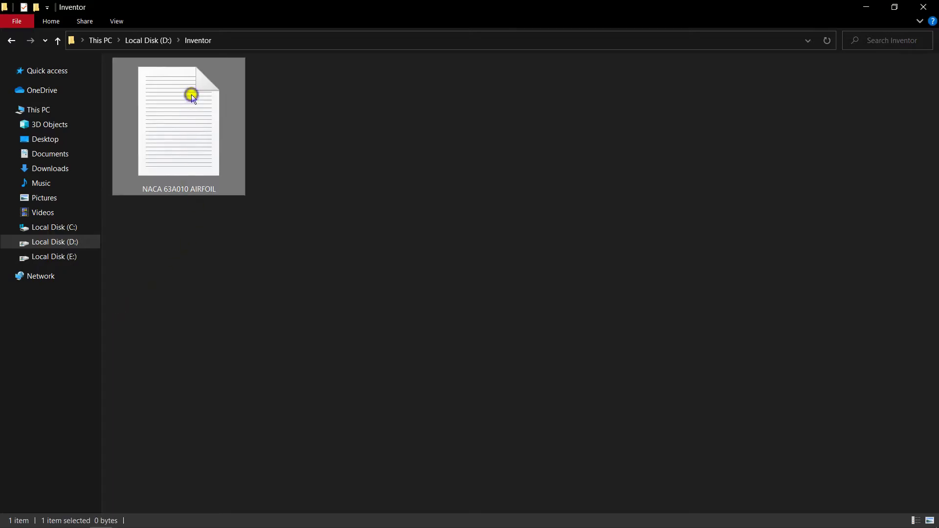
right_click(191, 95)
click(140, 114)
double_click(140, 113)
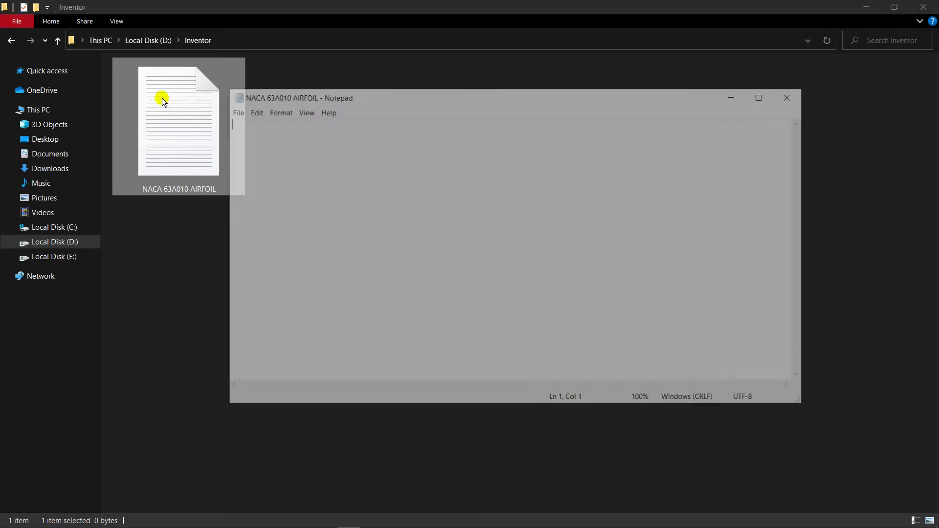
key(ctrl+v)
scroll(337, 208, up, 9)
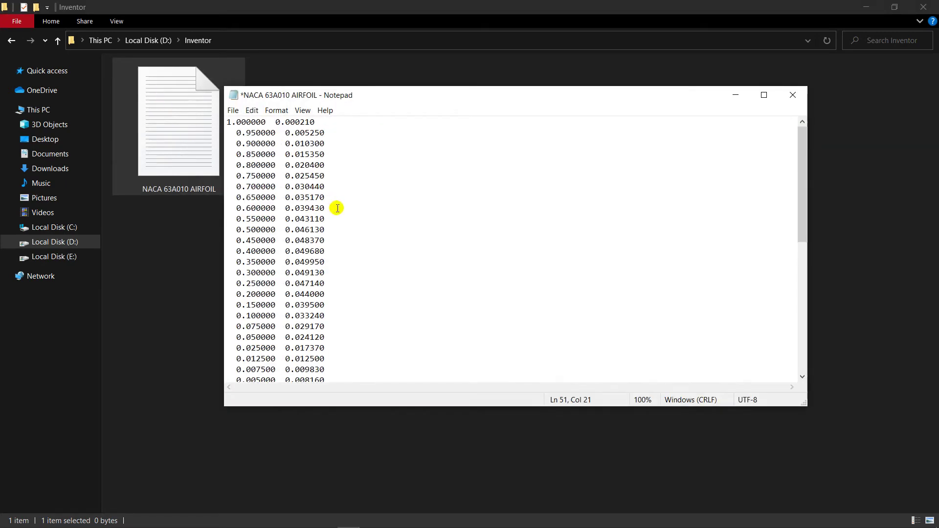
click(228, 121)
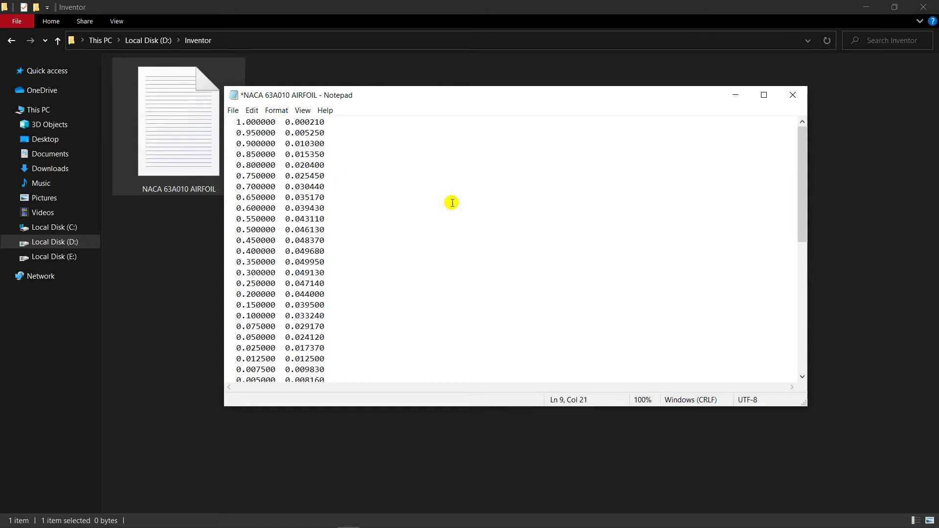
key(ctrl+s)
click(782, 95)
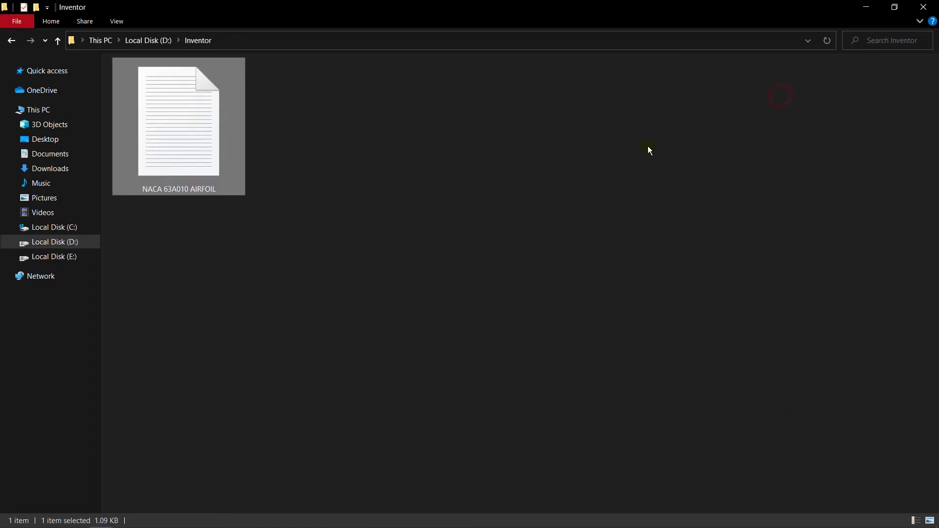
click(649, 150)
Step: Create a new Excel worksheet in D:\Inventor named 'NACA 63A010 Aerofoil'
right_click(362, 178)
mouse_move(442, 338)
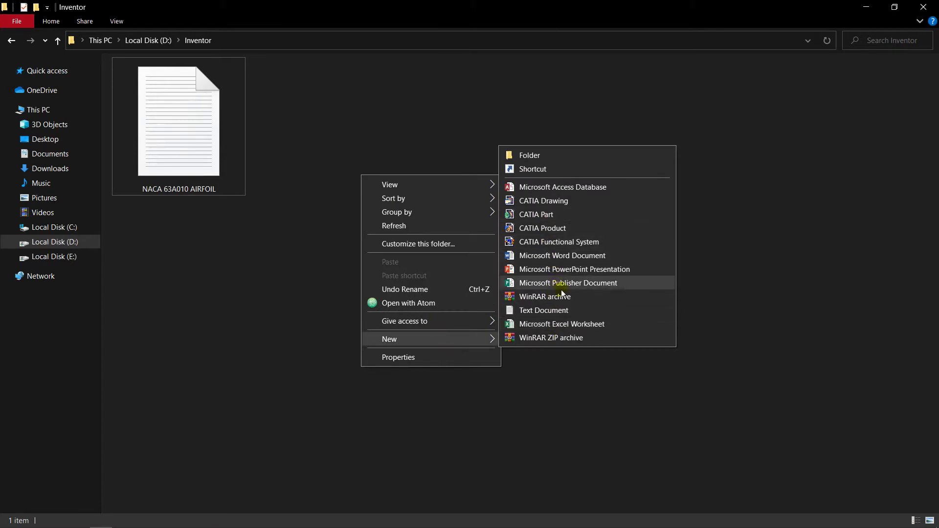
click(560, 324)
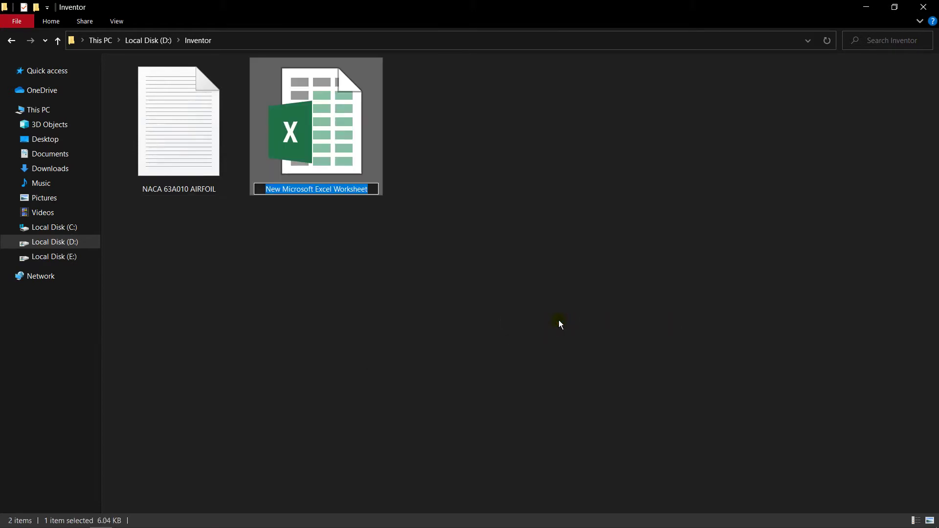
text(ACA 63A)
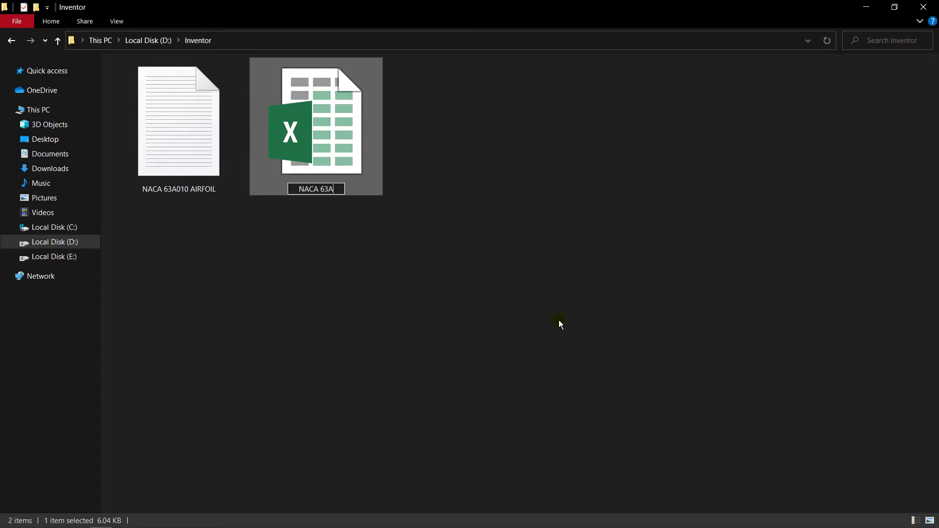
text(CA 63A010)
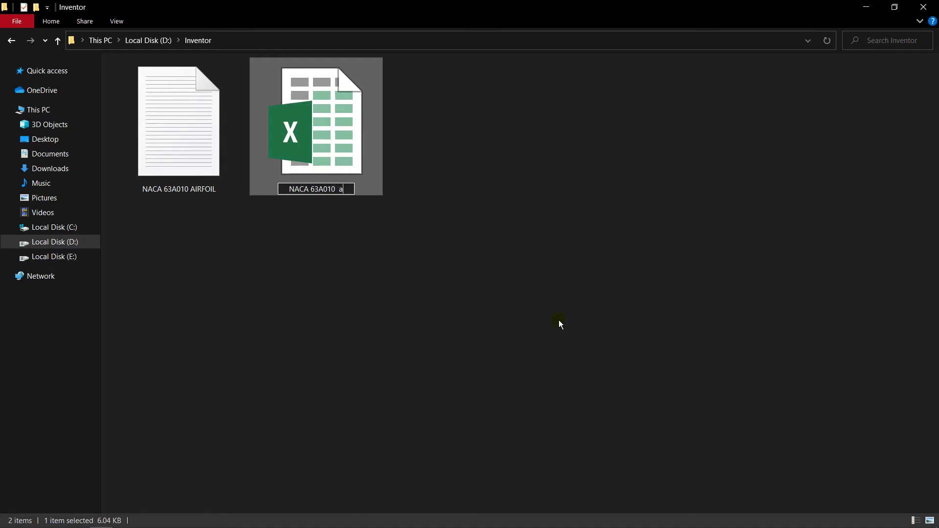
text( AErofil)
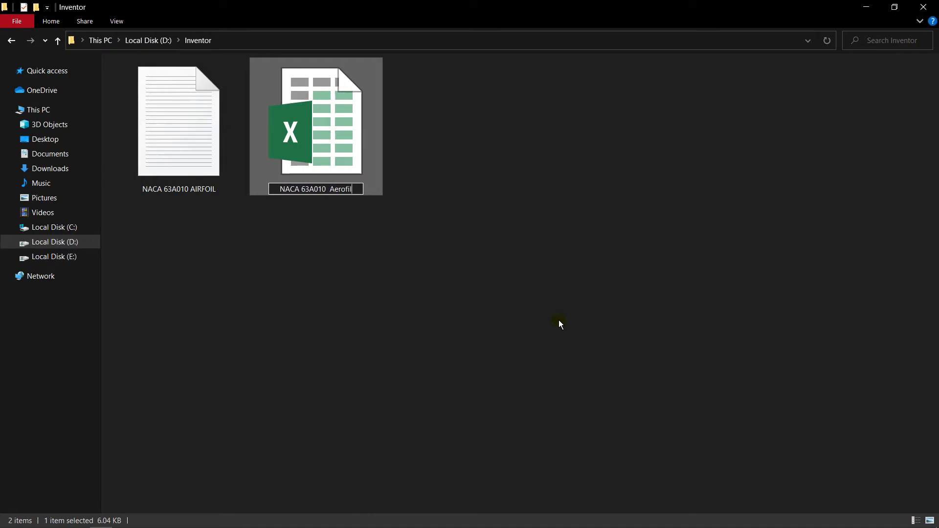
text(il)
key(Return)
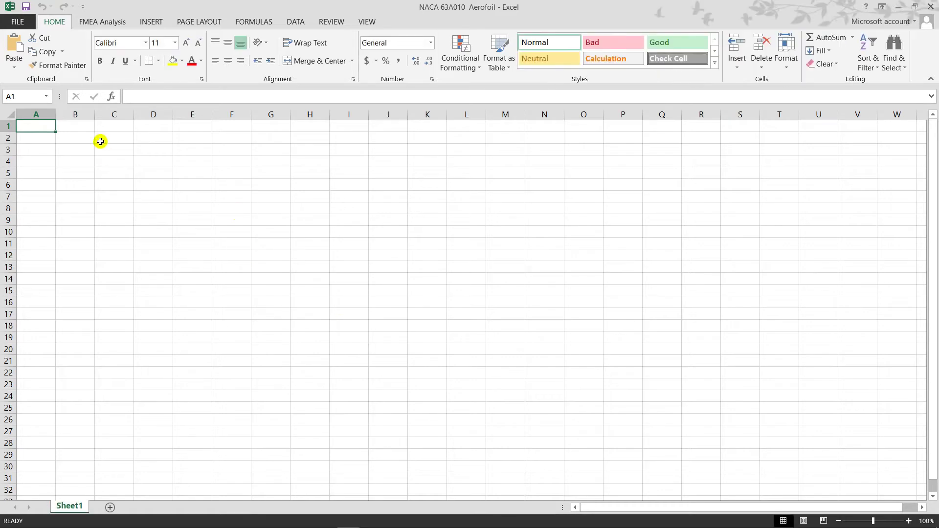
Step: Import data From Text, choosing the NACA 63A010 AIRFOIL file in D:\Inventor
click(295, 23)
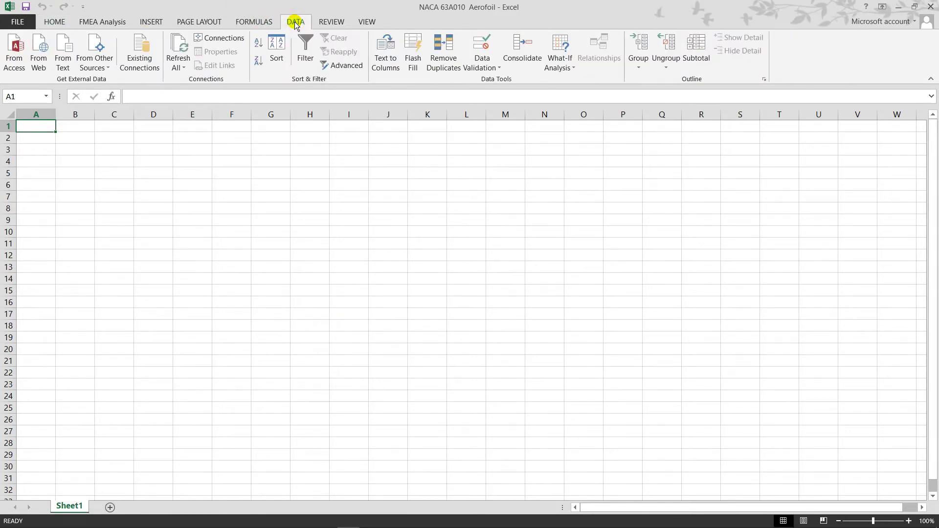
click(70, 64)
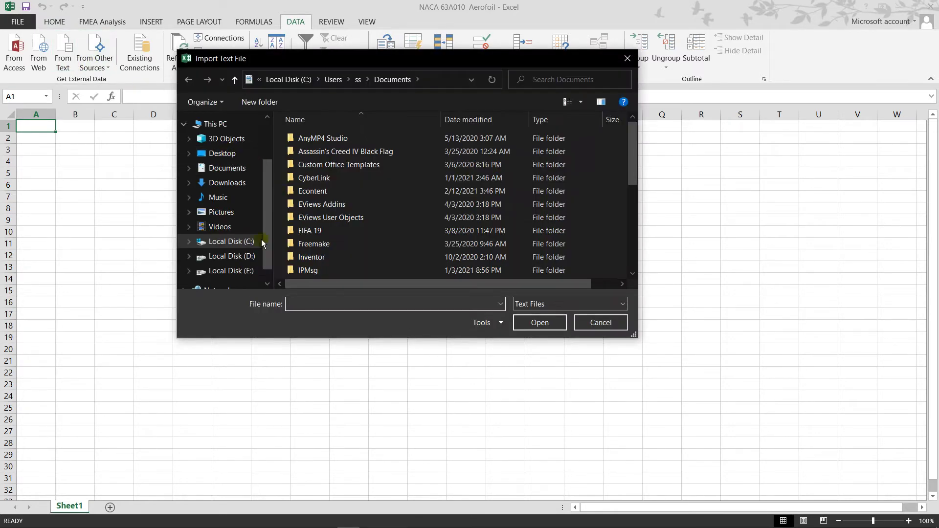
click(232, 256)
scroll(486, 244, down, 5)
double_click(542, 227)
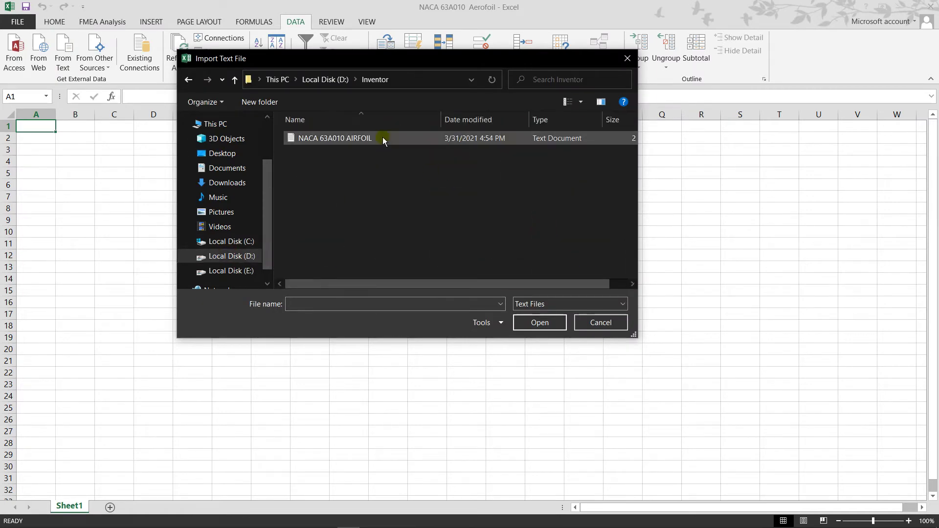
right_click(351, 199)
mouse_move(404, 205)
click(526, 235)
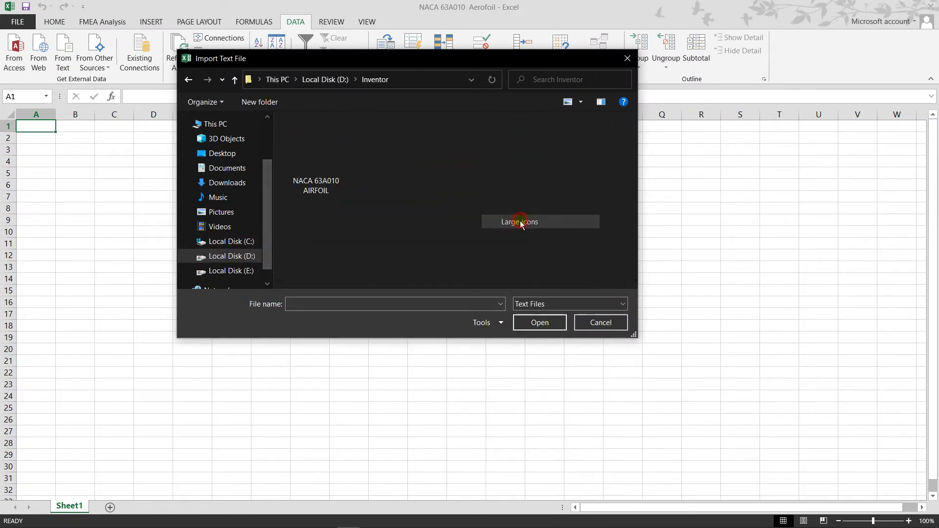
click(318, 144)
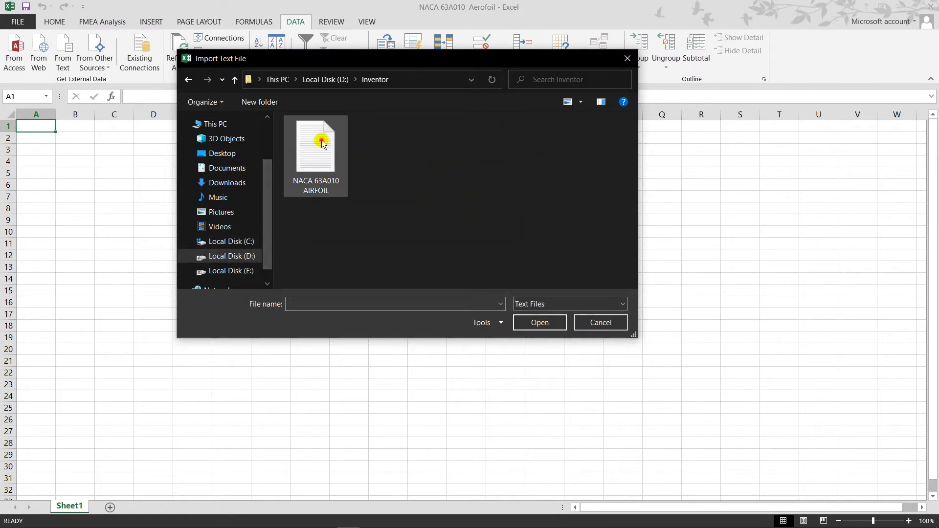
click(533, 325)
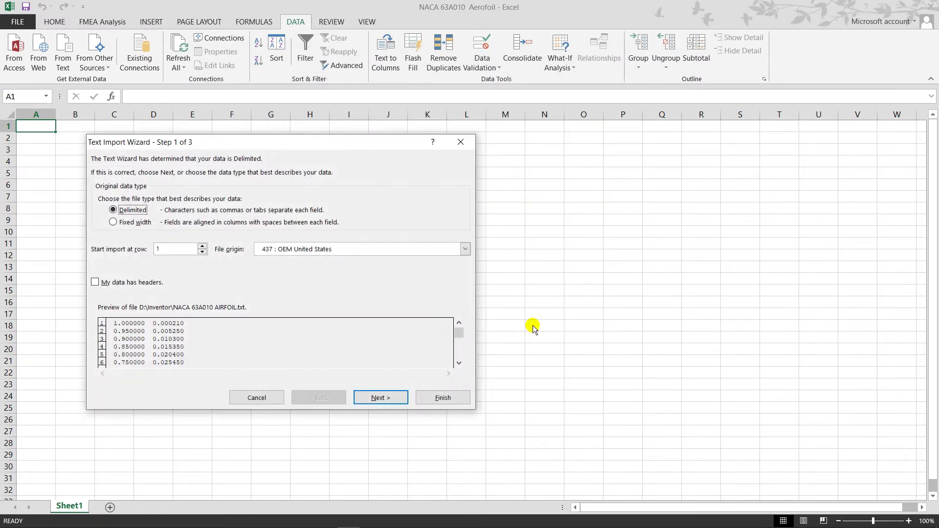
Step: Split the imported text at spaces and place it starting at cell $A$1
click(384, 397)
click(101, 224)
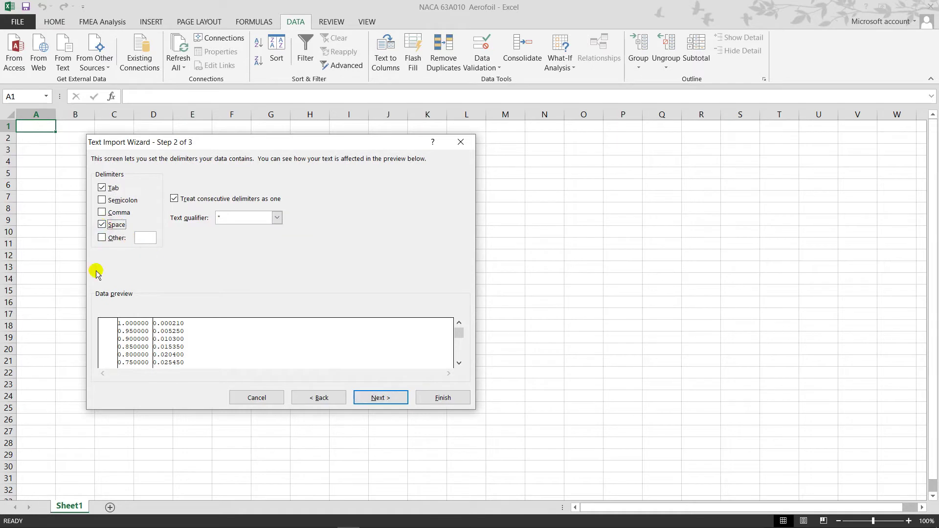
click(394, 398)
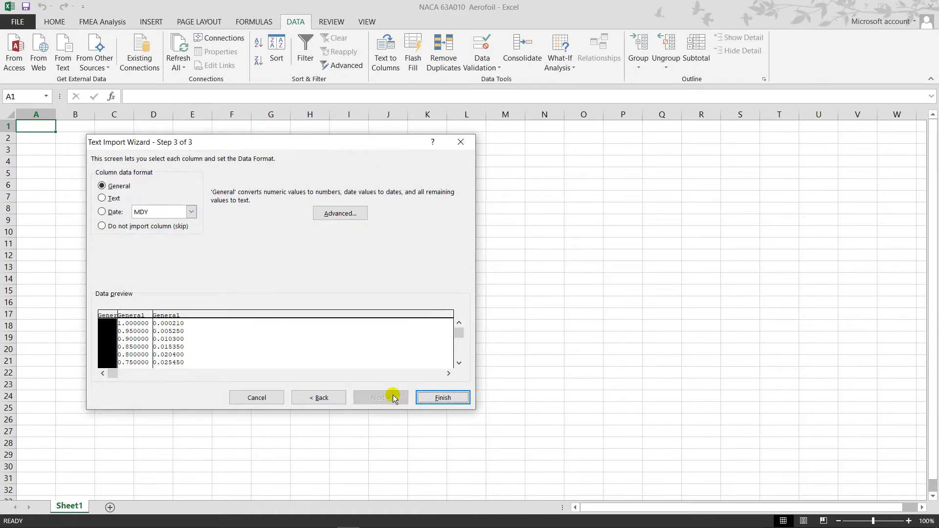
click(432, 397)
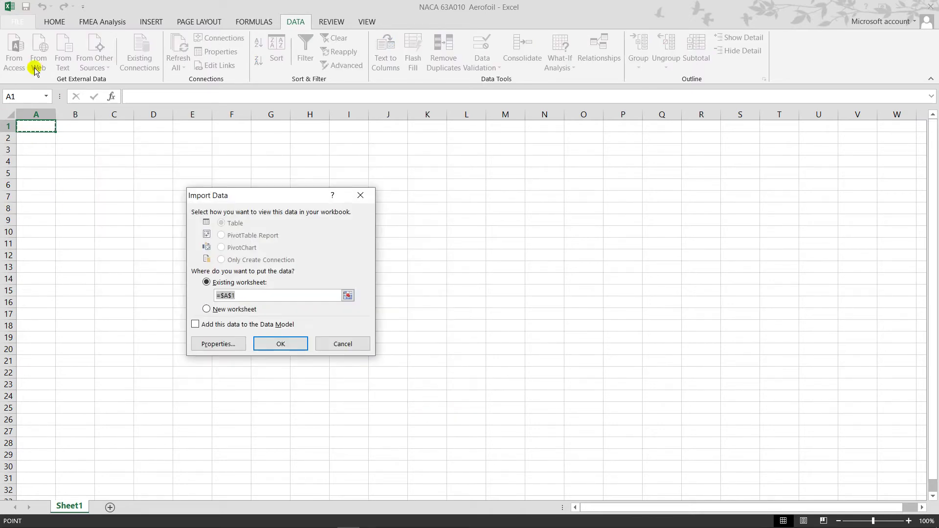
click(300, 345)
Step: Delete the empty column A and insert a blank row above the coordinates
click(209, 302)
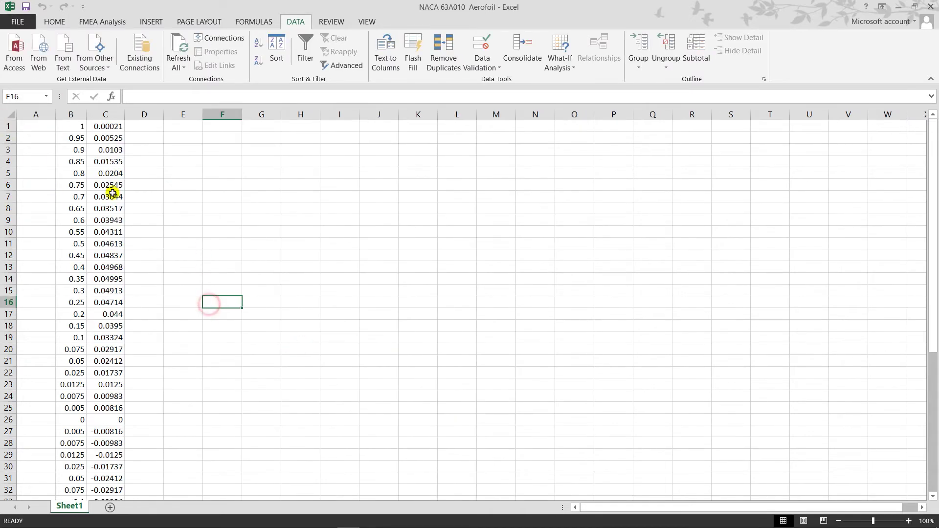
click(39, 116)
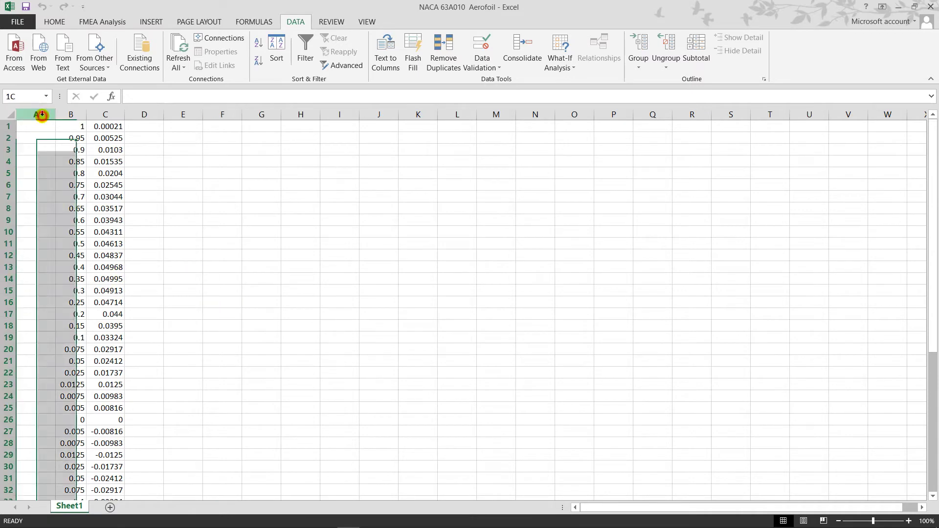
right_click(44, 117)
click(72, 215)
click(119, 174)
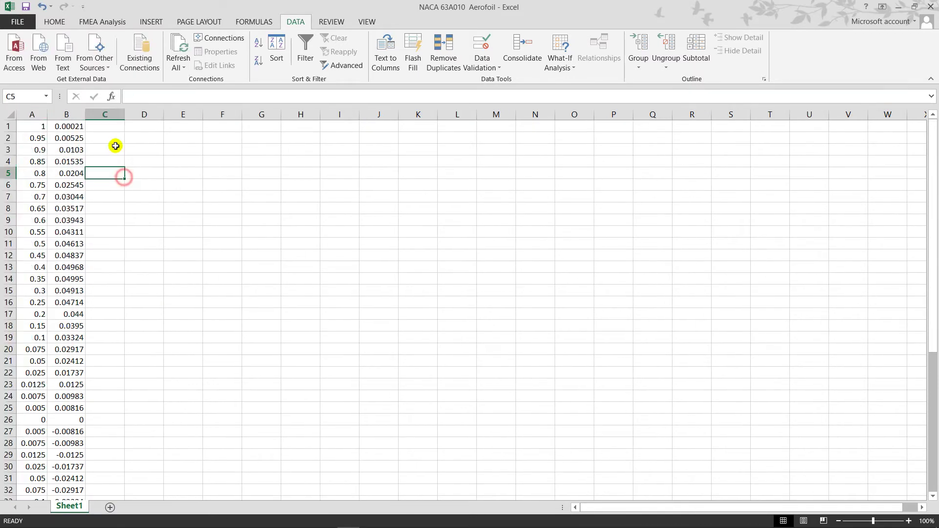
right_click(7, 126)
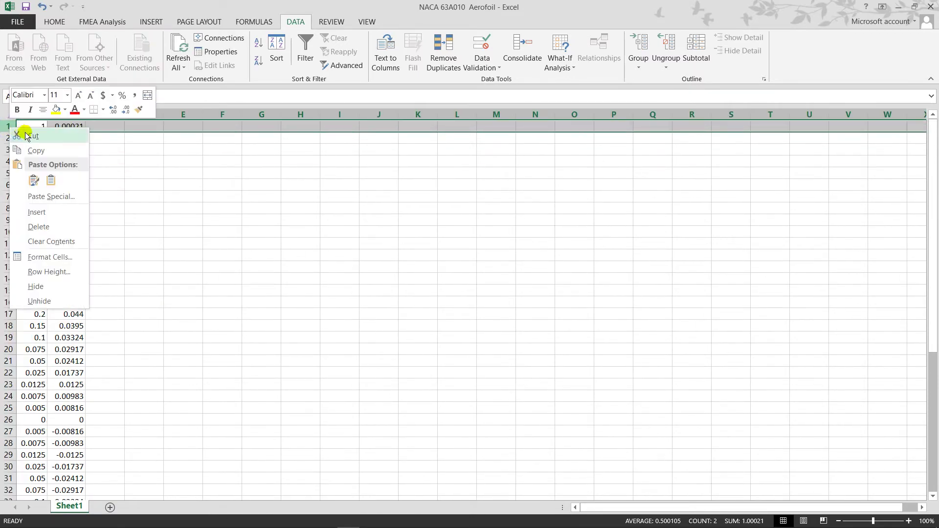
click(54, 211)
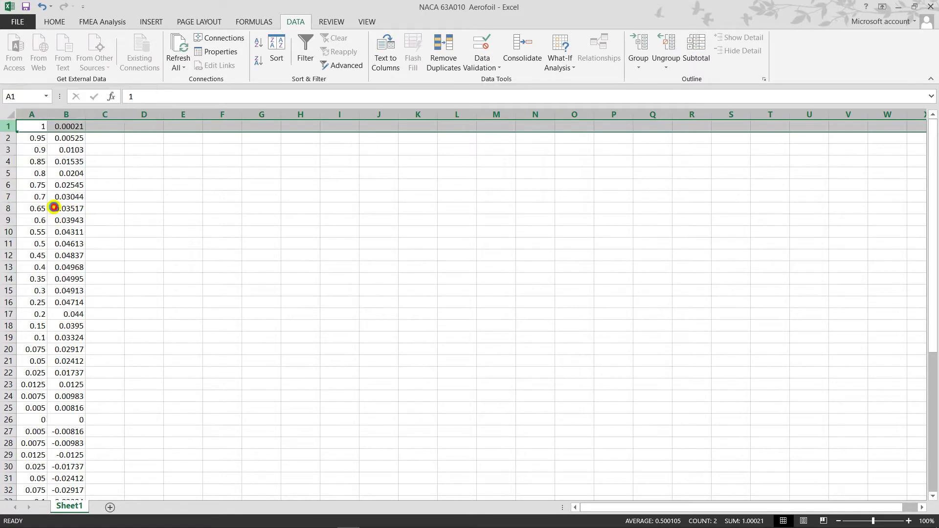
click(36, 125)
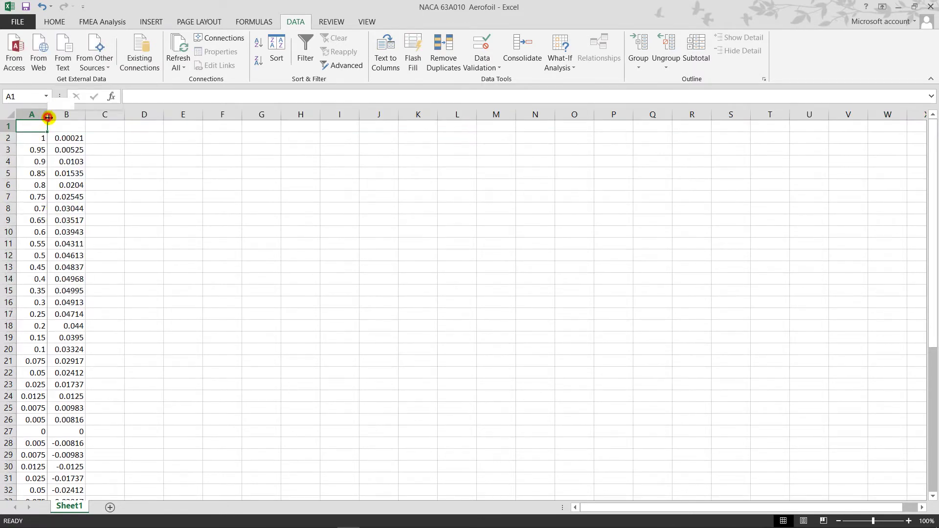
Step: Widen column A and add headings 'X Coordinate' in A1 and 'Y Coordinate' in B1
drag(47, 114, 163, 116)
double_click(61, 124)
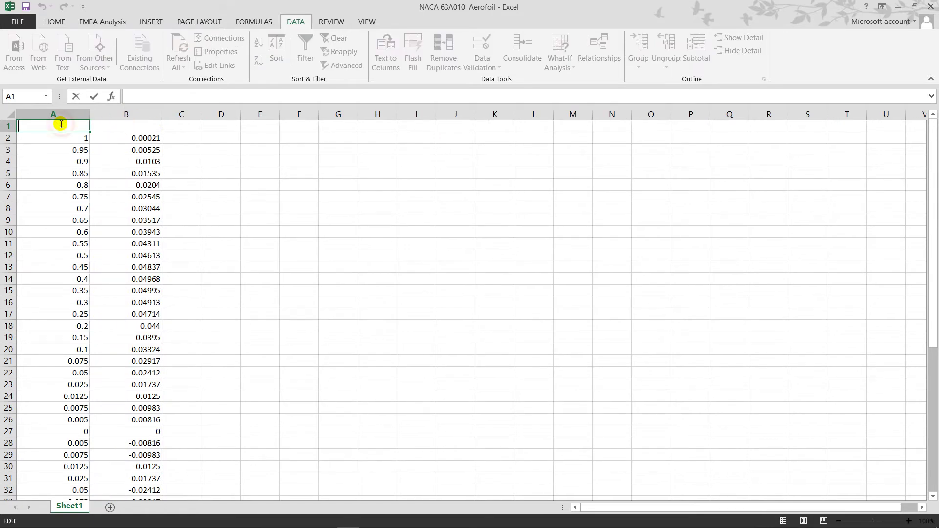
text(X Coordinate)
key(Tab)
text(Y Coordinate)
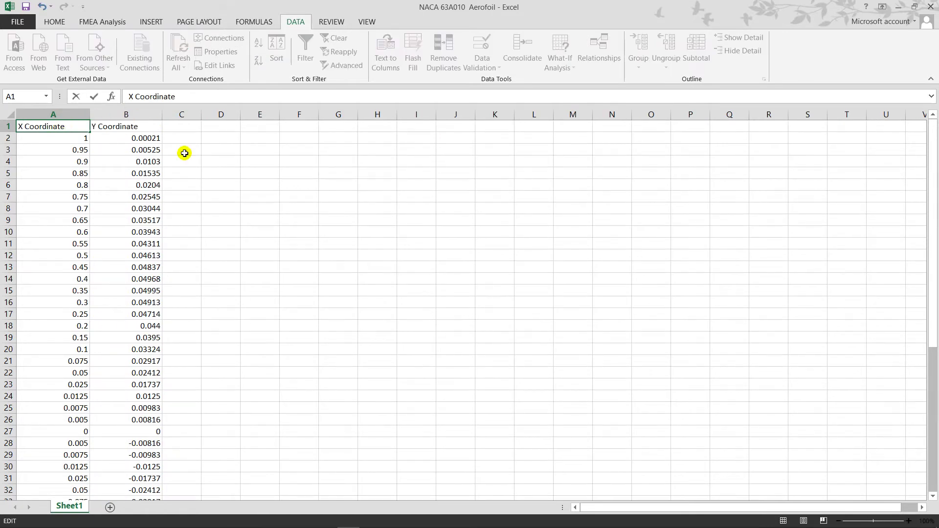
click(181, 173)
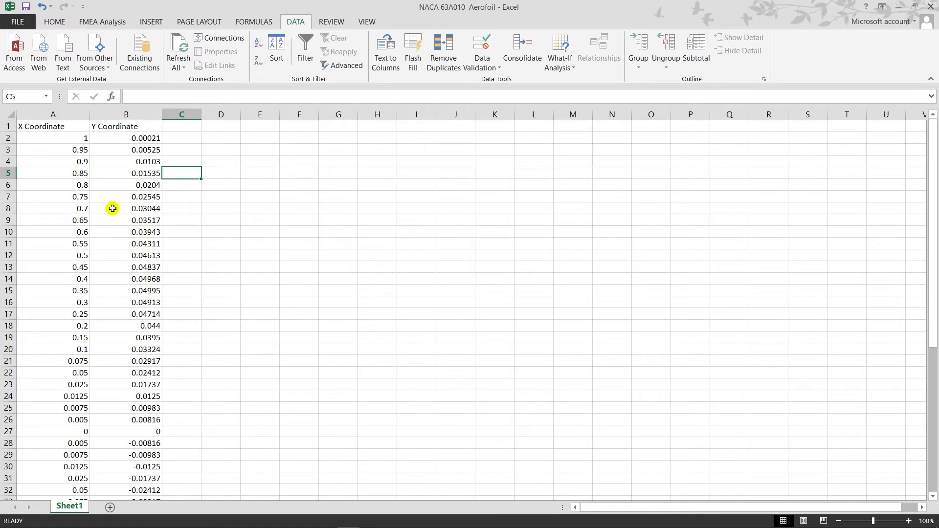
Step: Save the NACA 63A010 Aerofoil workbook
click(167, 207)
scroll(195, 243, down, 20)
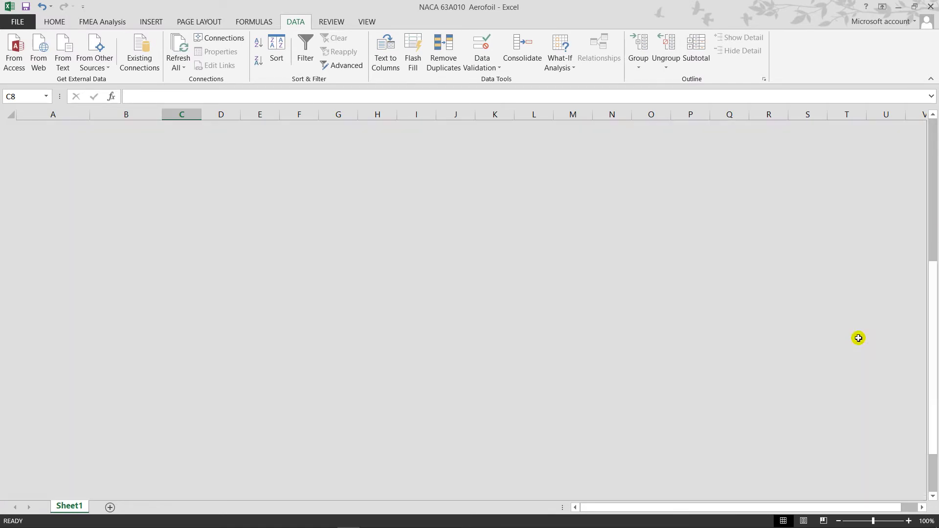
drag(933, 342, 203, 119)
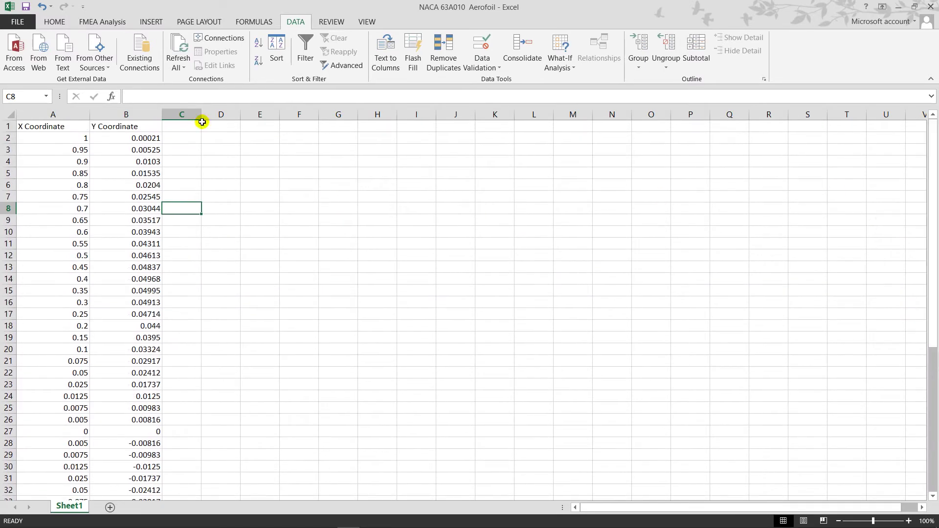
click(31, 27)
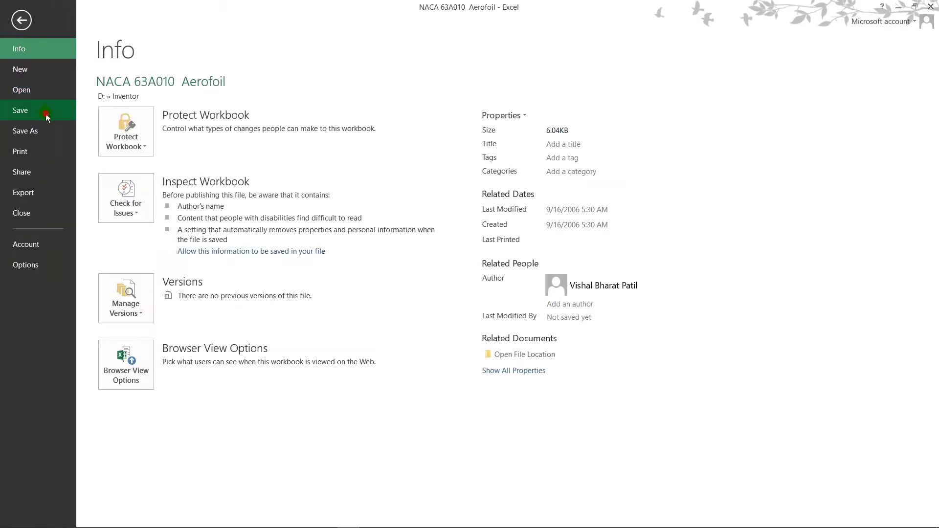
click(45, 114)
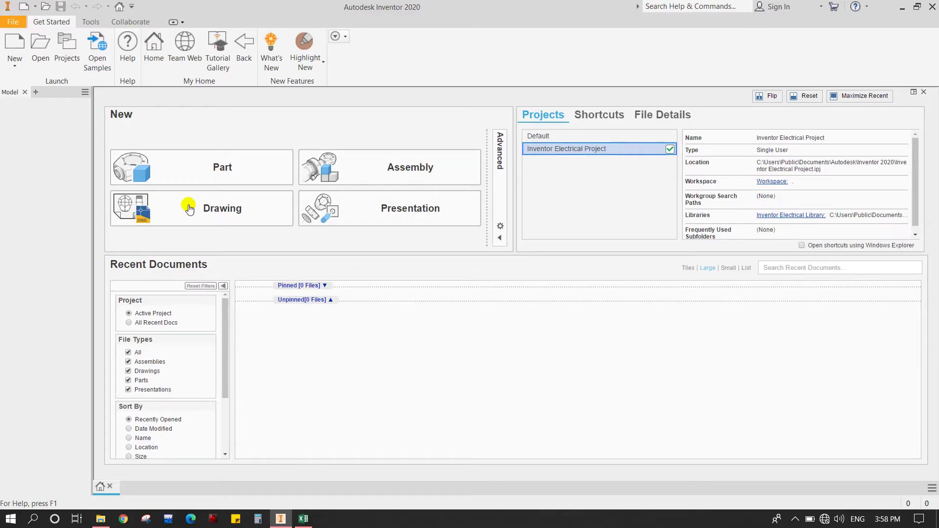
Step: Create a new part and start Sketch1 on the Origin's XY Plane
click(218, 161)
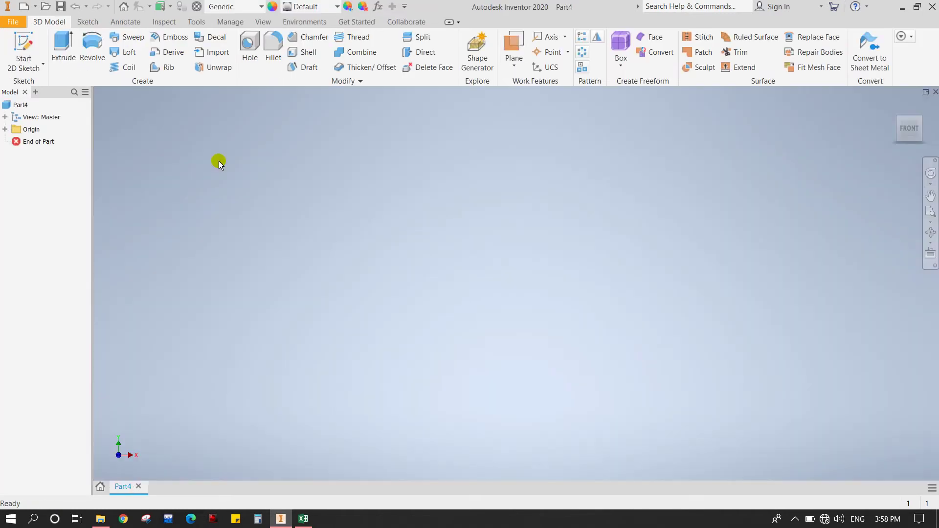
click(5, 129)
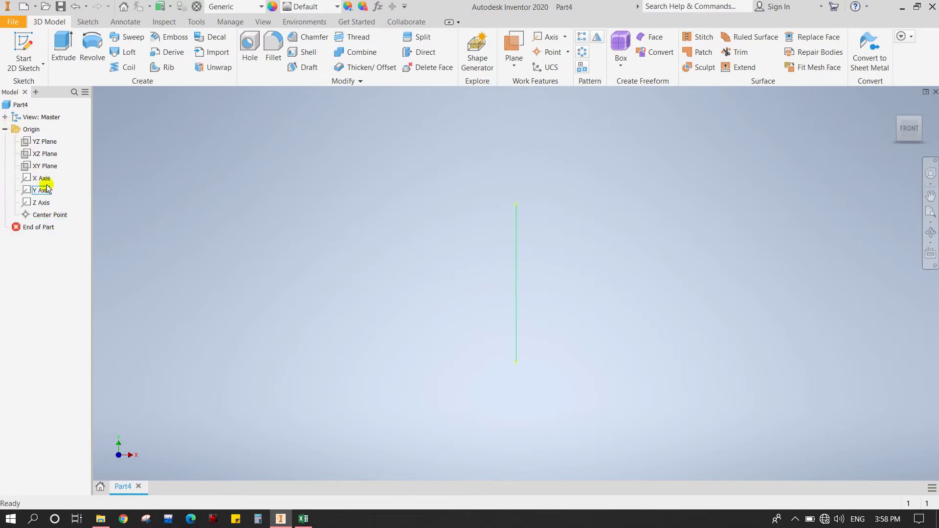
click(43, 155)
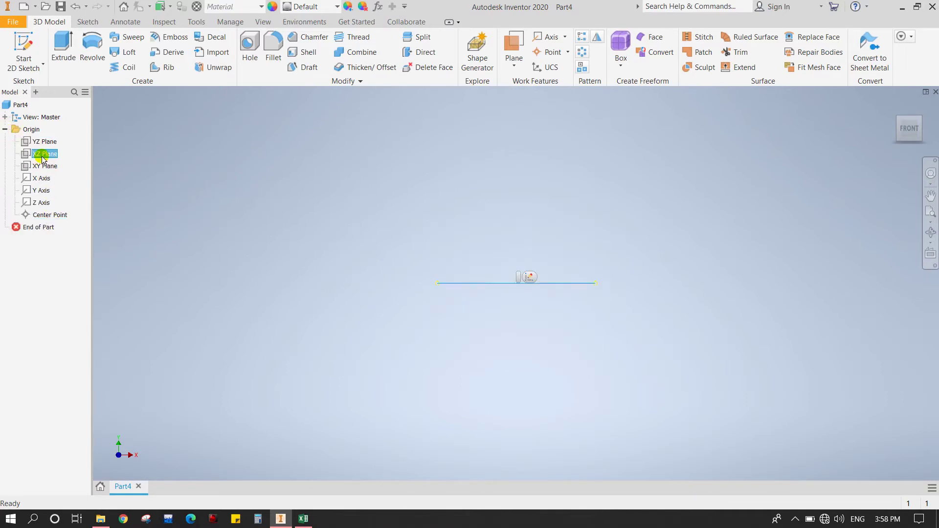
click(44, 166)
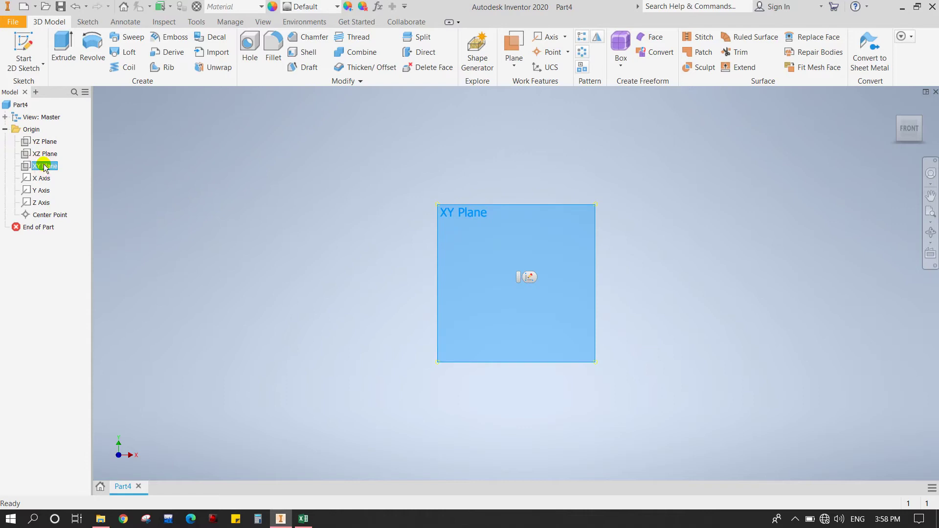
click(33, 56)
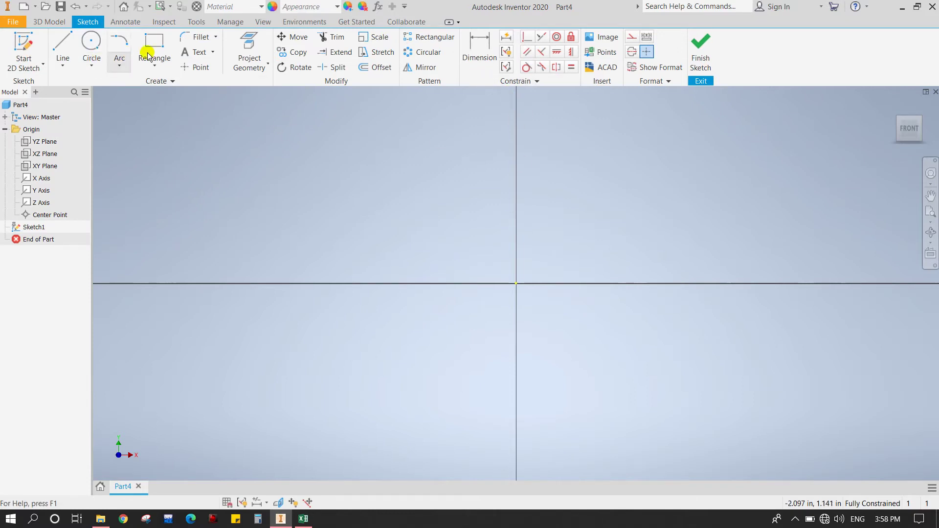
Step: Import points into Sketch1 from the NACA 63A010 AEROFOIL spreadsheet in D:\Inventor
click(596, 53)
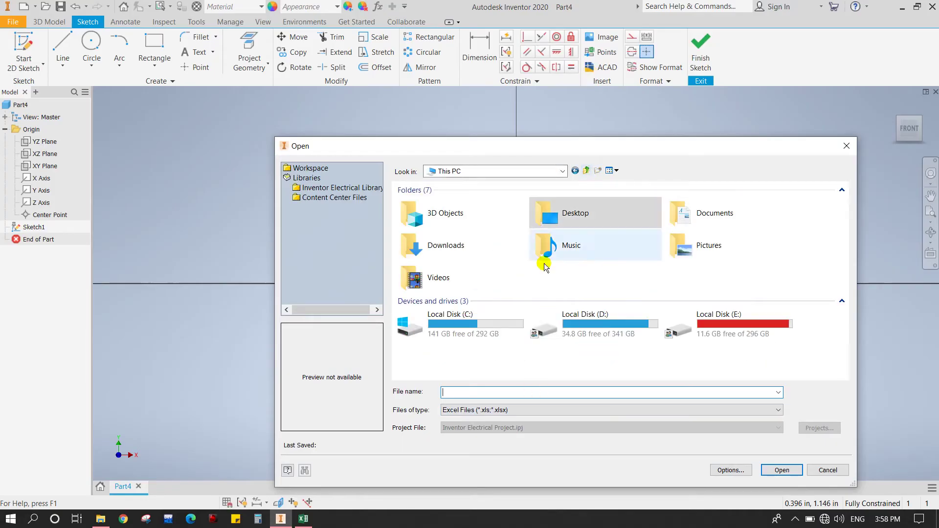
double_click(568, 319)
scroll(597, 313, down, 5)
click(542, 235)
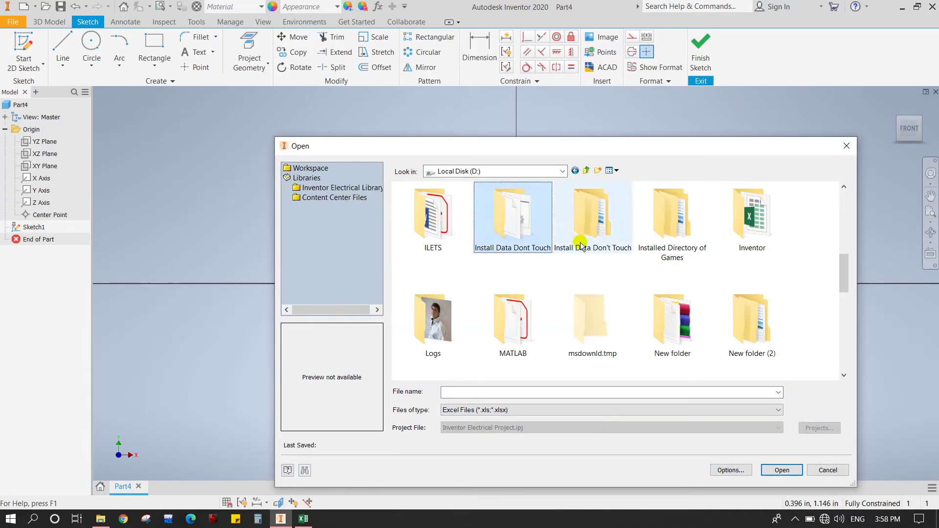
double_click(752, 218)
click(479, 203)
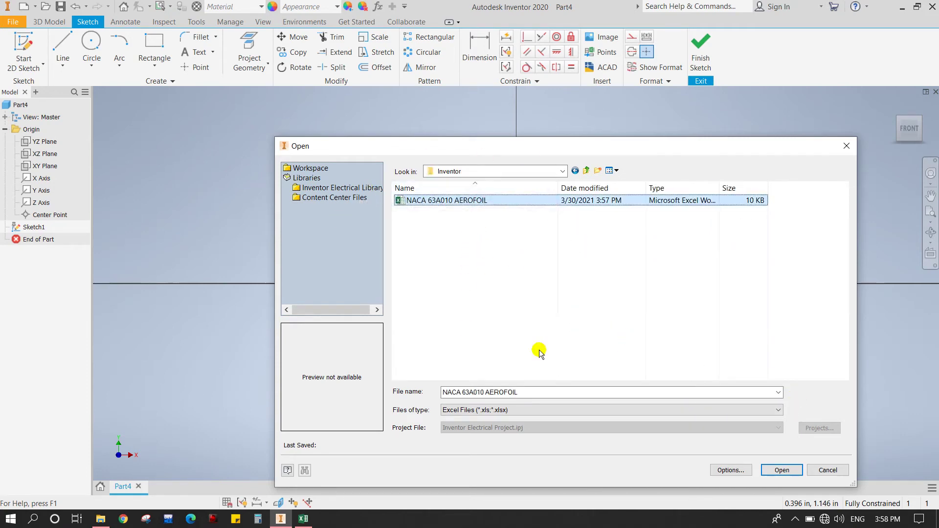
click(781, 471)
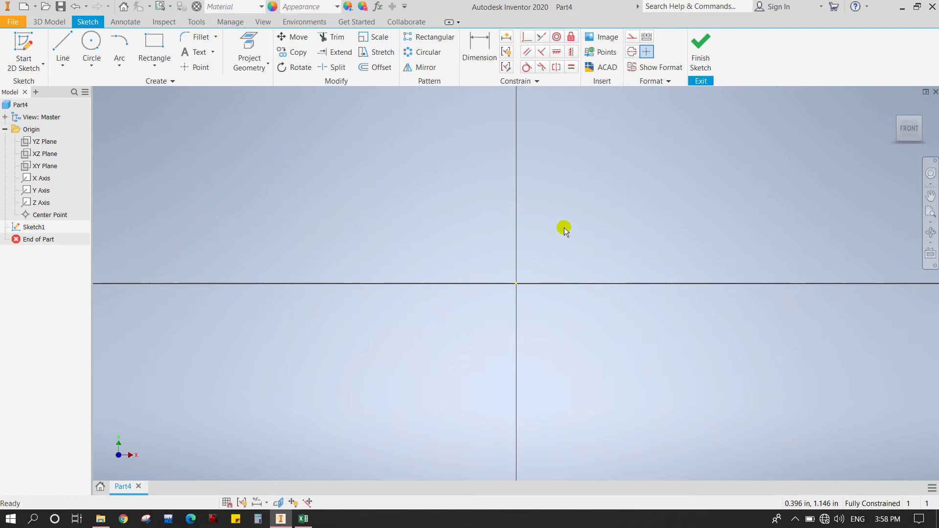
scroll(667, 301, down, 2)
Step: Switch to the interpolation Spline tool and start it at the upper trailing-edge point
scroll(561, 234, up, 6)
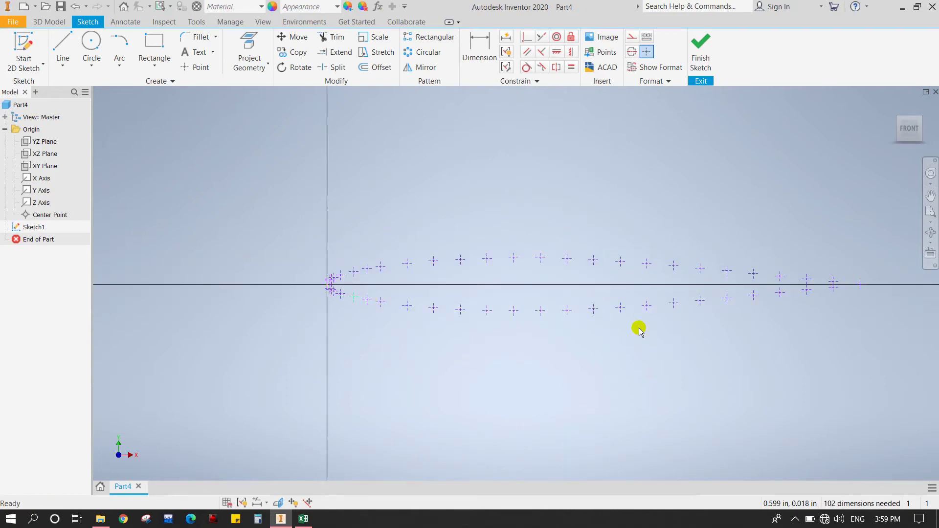
click(63, 61)
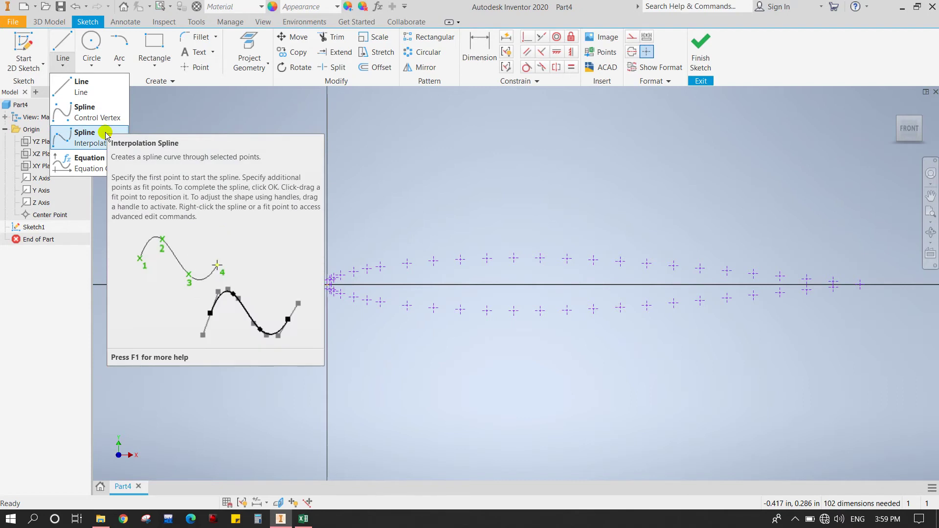
click(77, 133)
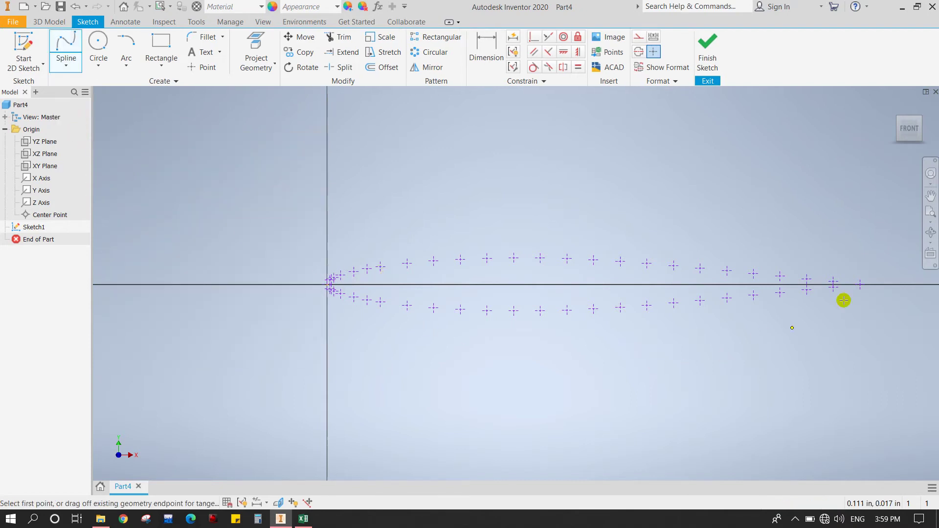
scroll(873, 277, up, 2)
scroll(858, 317, up, 3)
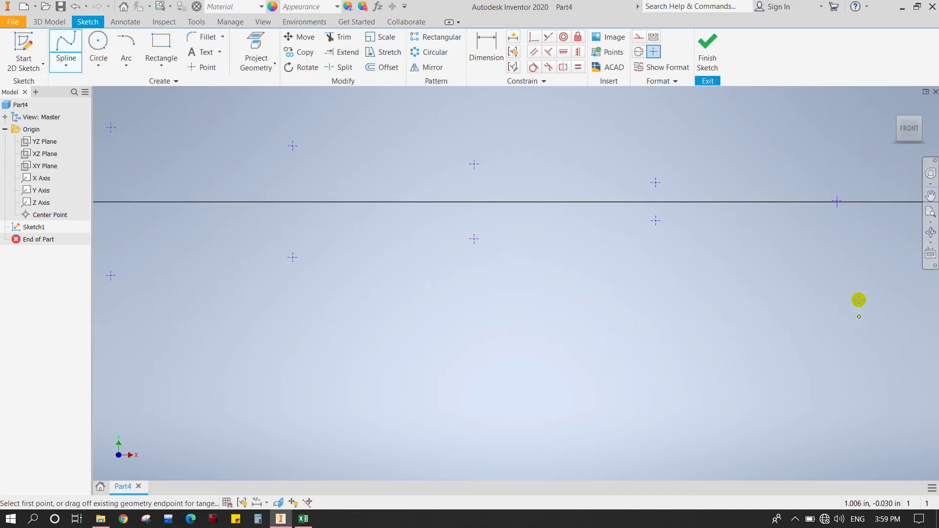
scroll(810, 238, down, 3)
scroll(829, 206, up, 3)
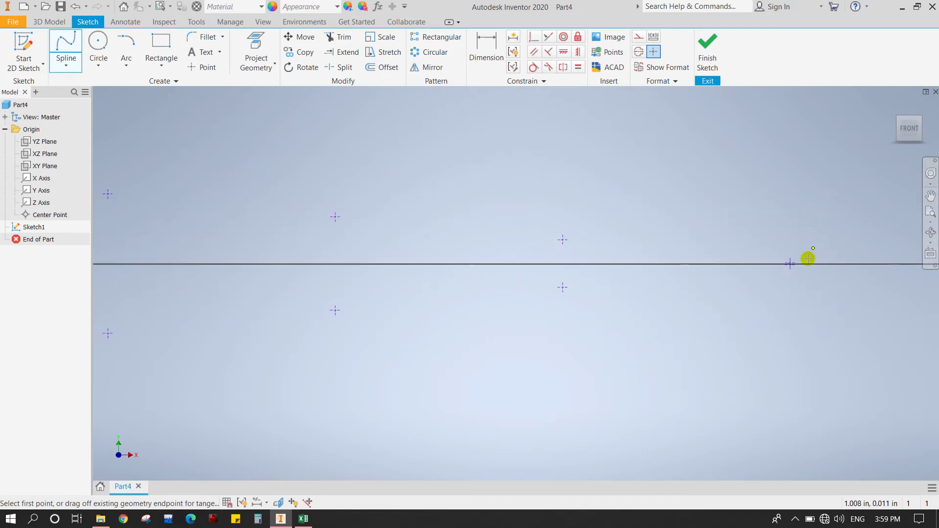
scroll(802, 288, up, 3)
scroll(765, 383, up, 3)
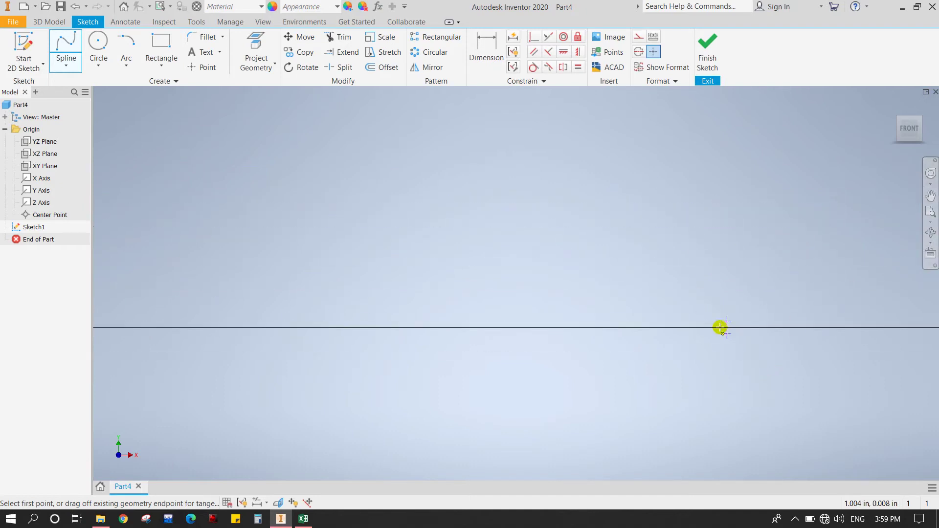
scroll(732, 335, up, 1)
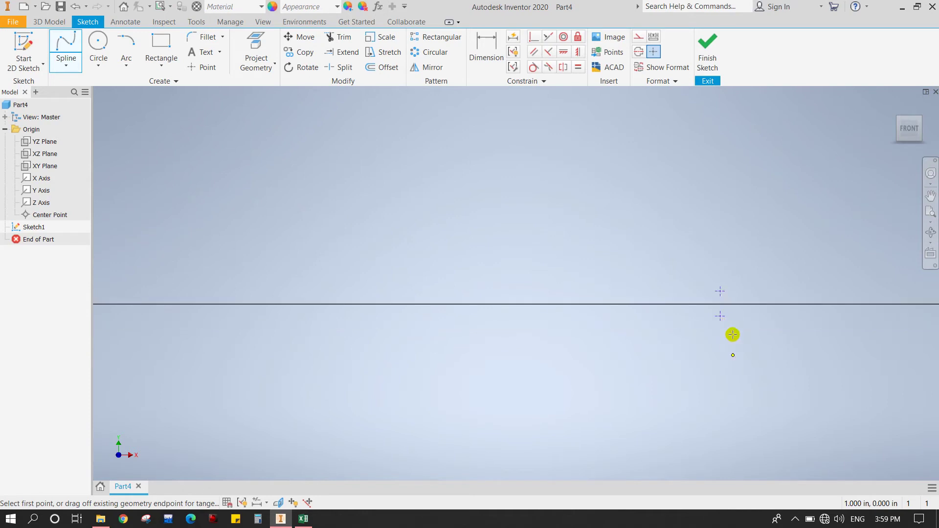
click(719, 291)
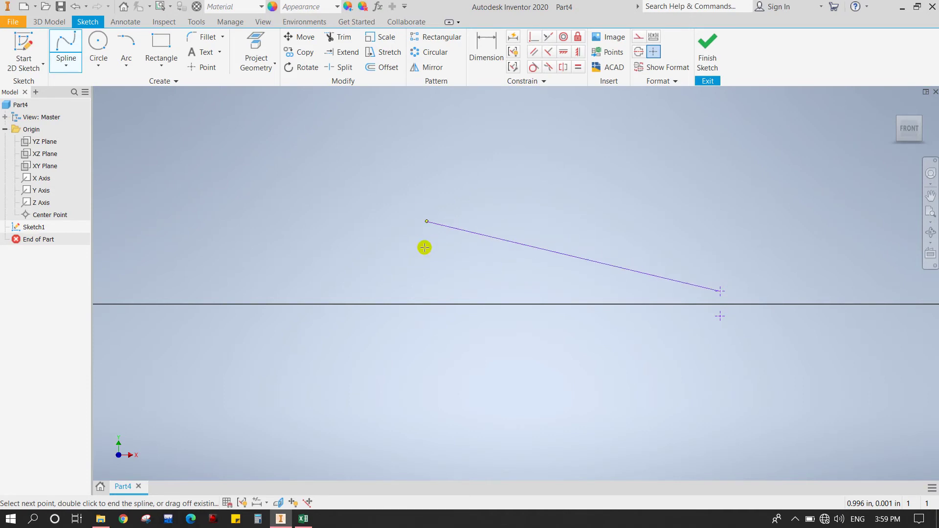
Step: Thread the spline through the first upper-surface points moving toward the nose
scroll(480, 242, up, 1)
scroll(436, 272, up, 2)
scroll(490, 259, down, 5)
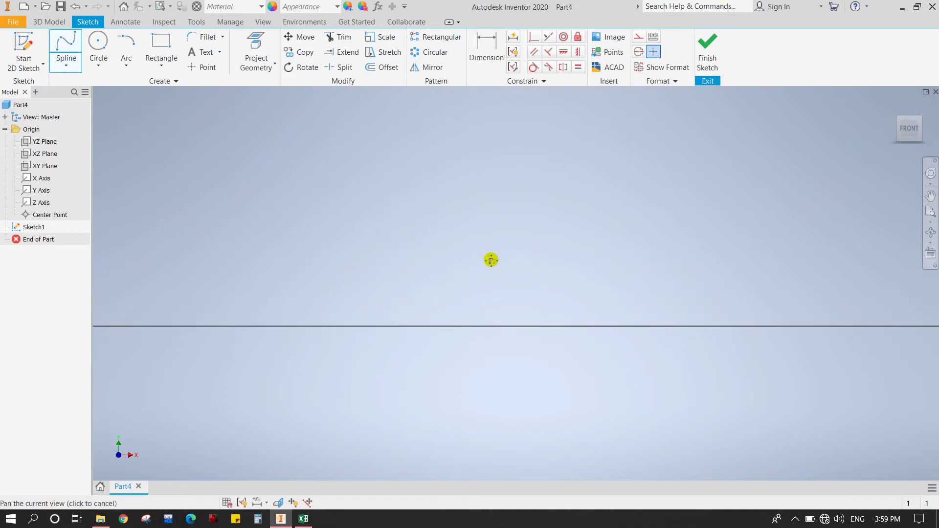
scroll(371, 259, down, 2)
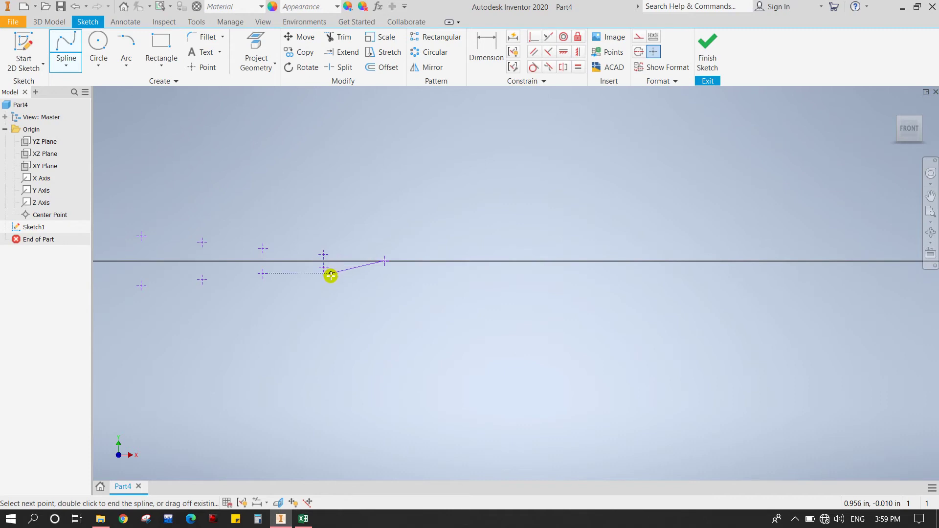
scroll(529, 306, up, 2)
scroll(491, 284, up, 4)
scroll(491, 284, up, 3)
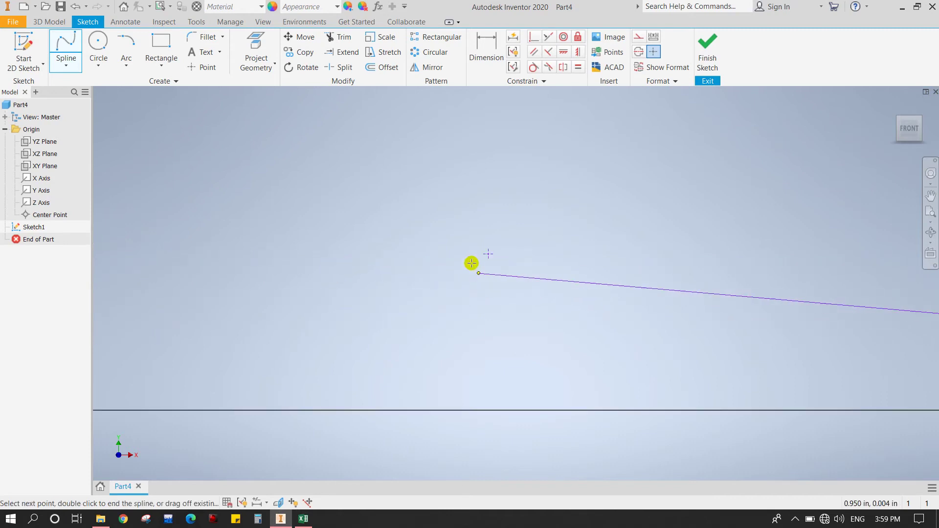
click(488, 255)
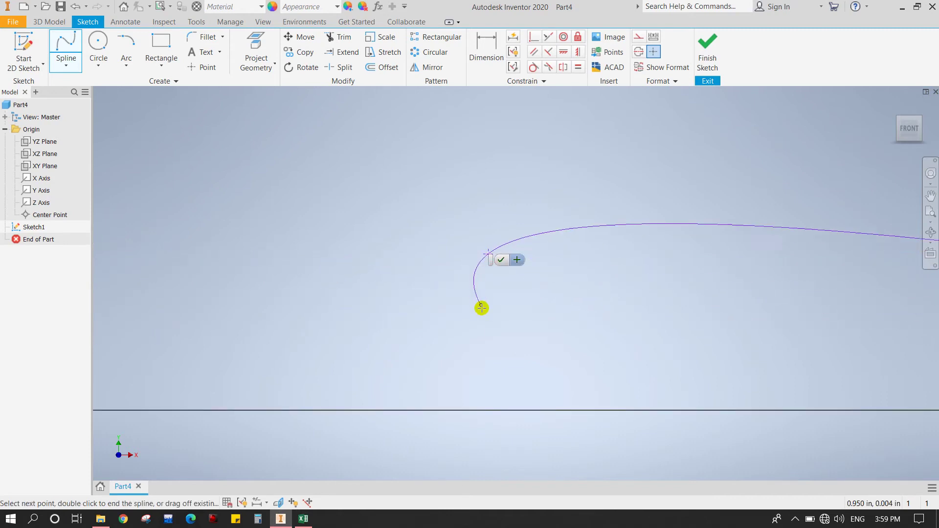
scroll(483, 313, down, 5)
scroll(381, 305, up, 4)
scroll(381, 307, down, 6)
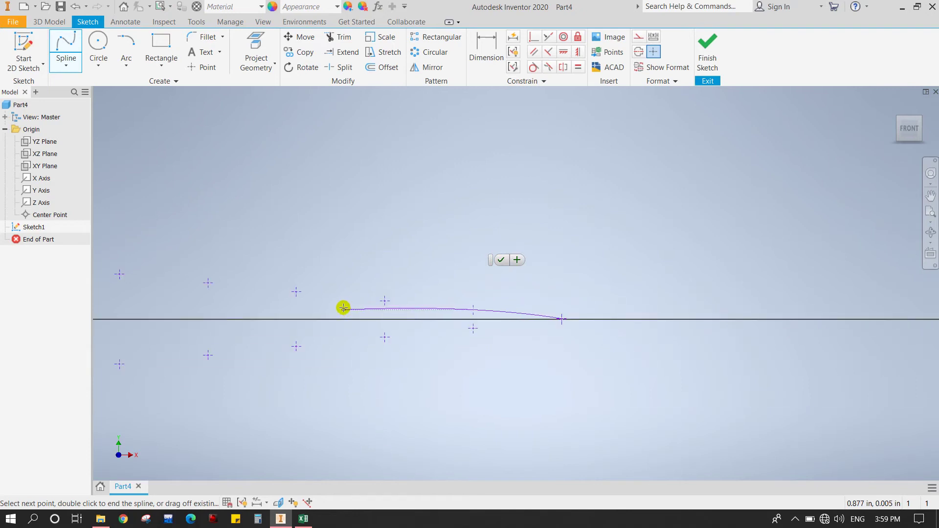
middle_drag(350, 300, 591, 294)
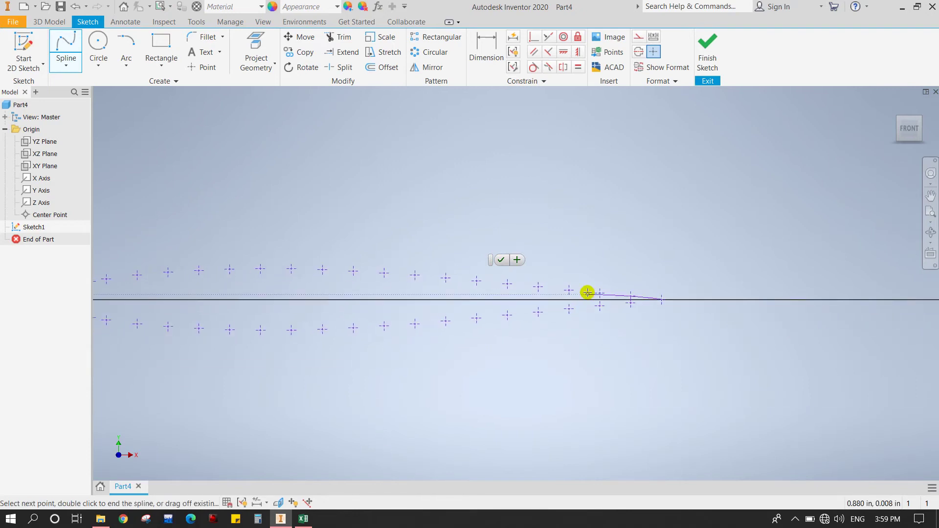
scroll(662, 289, up, 4)
click(663, 248)
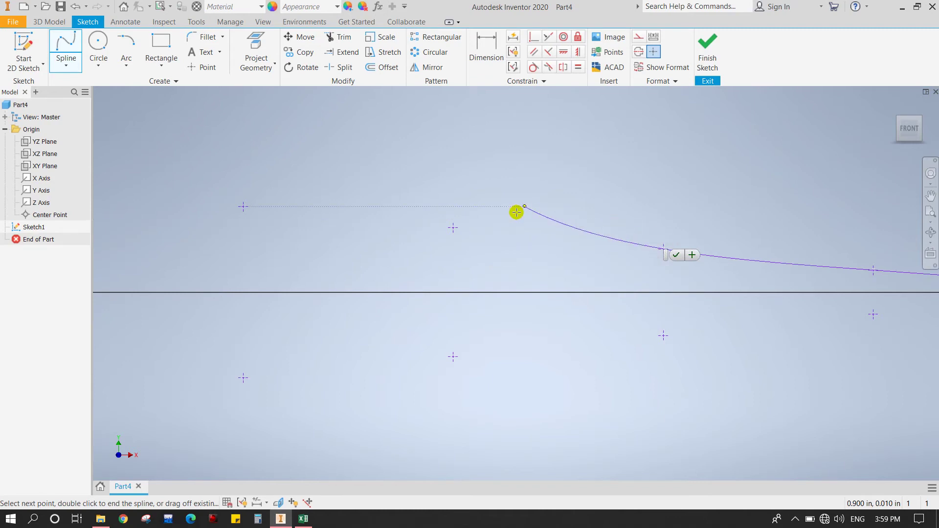
click(453, 227)
click(243, 206)
Step: Carry the spline through the upper points near the nose and round the leading edge through the origin
middle_drag(279, 260, 744, 277)
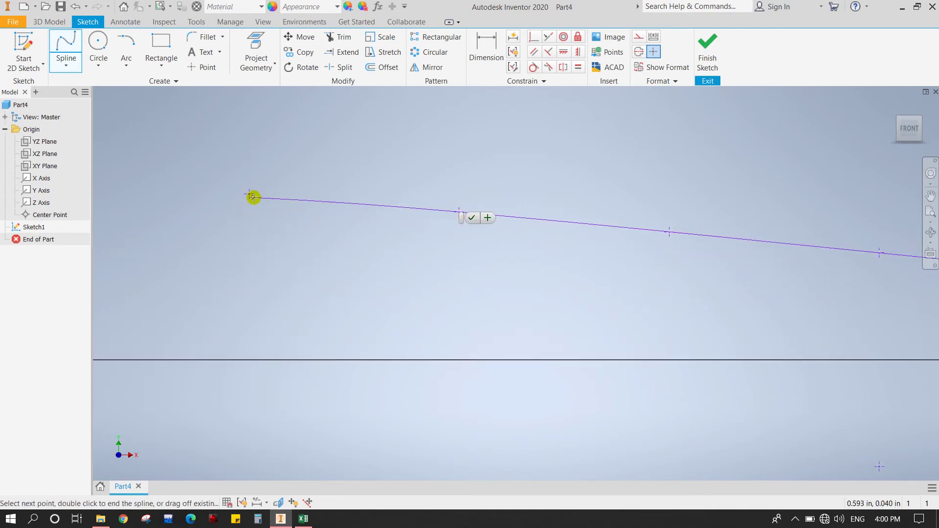
middle_drag(453, 207, 597, 287)
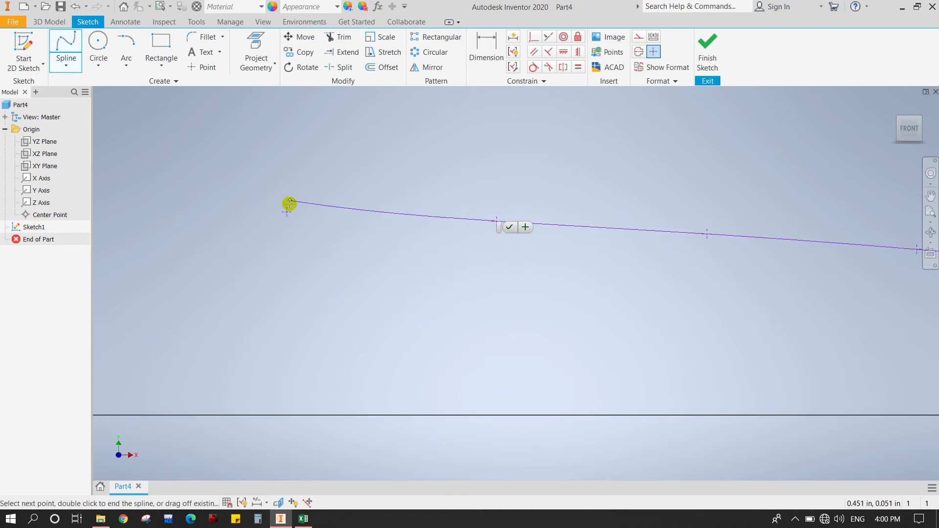
middle_drag(289, 204, 692, 294)
middle_drag(412, 269, 611, 239)
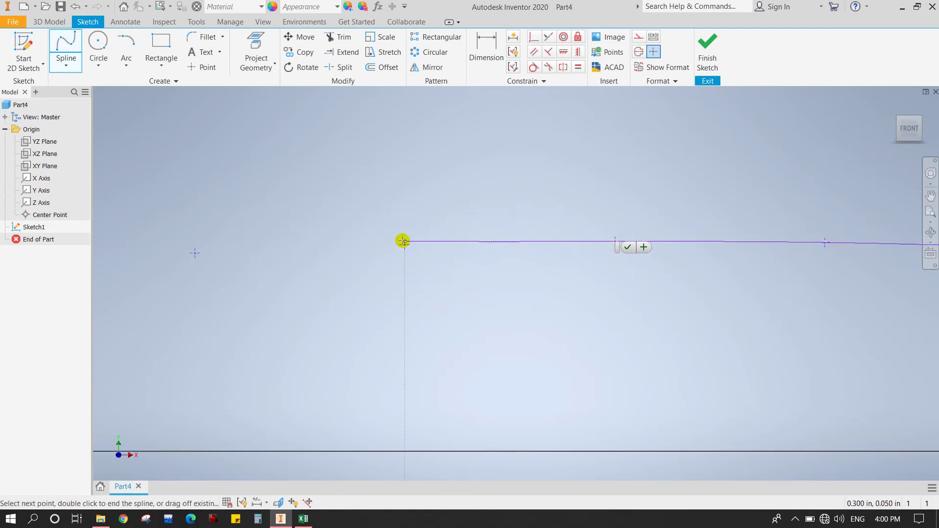
middle_drag(195, 251, 500, 259)
click(501, 260)
click(262, 258)
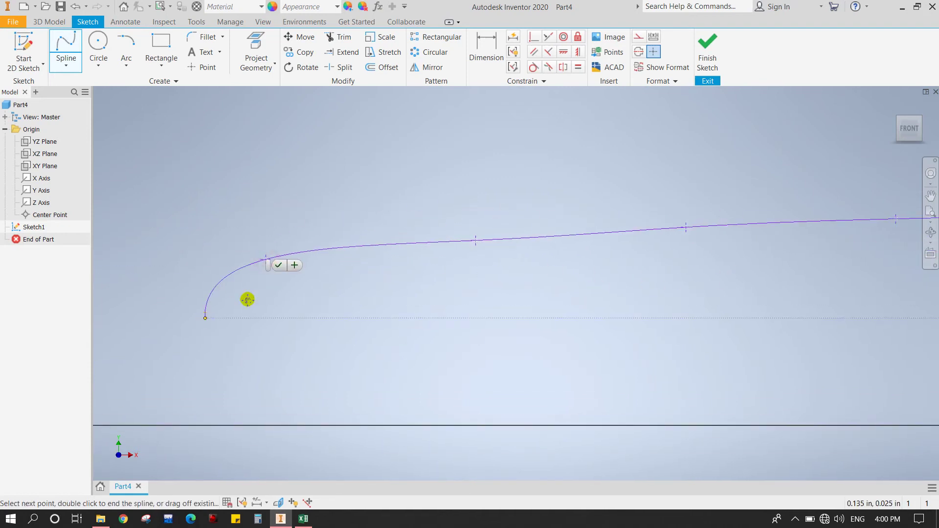
middle_drag(248, 299, 408, 235)
click(409, 234)
middle_drag(384, 334, 686, 282)
click(604, 201)
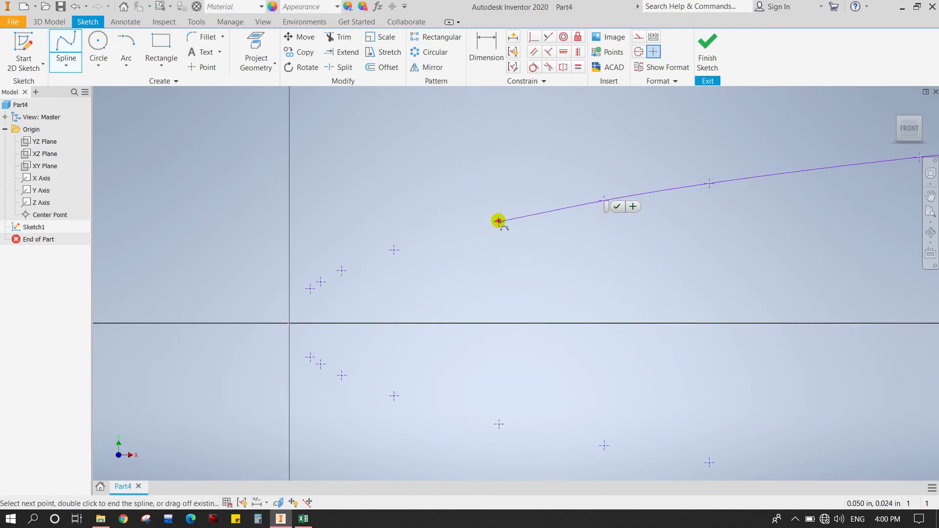
click(499, 222)
click(393, 248)
click(342, 270)
click(321, 282)
click(310, 288)
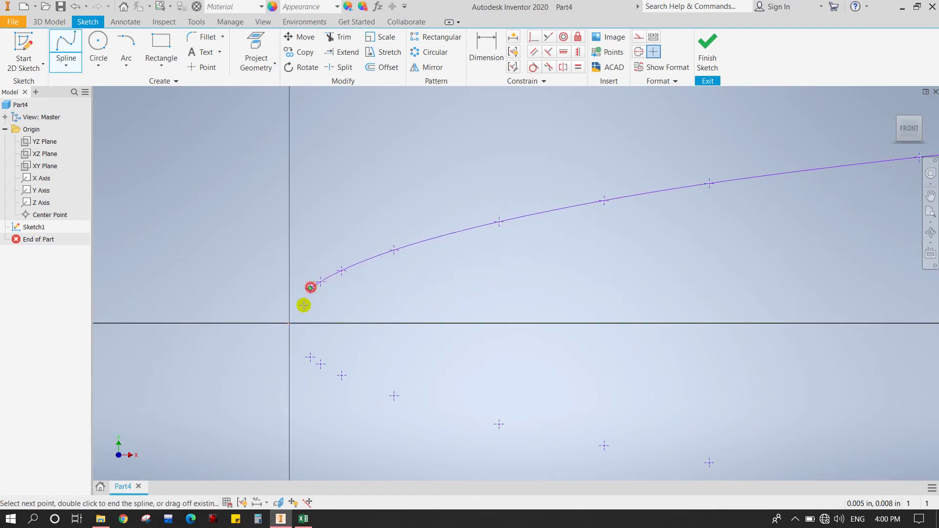
Step: Continue the spline onto the lower-surface points just behind the nose
click(289, 323)
click(310, 357)
middle_drag(317, 370, 373, 306)
scroll(373, 306, down, 4)
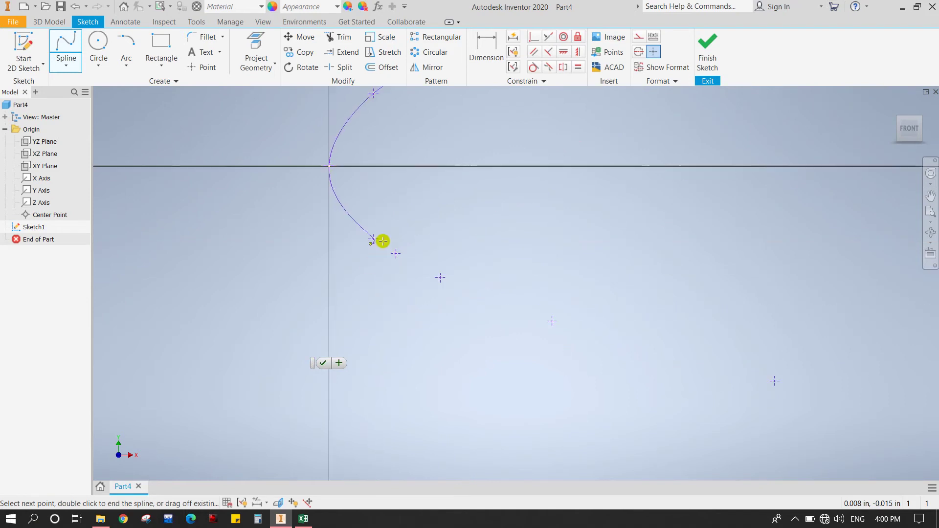
click(396, 253)
click(441, 277)
click(553, 321)
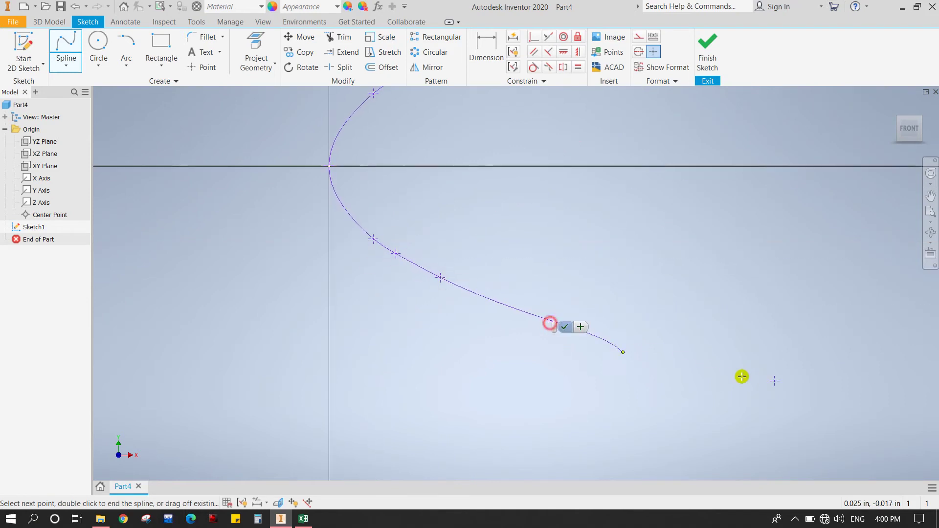
click(774, 381)
middle_drag(774, 381, 500, 294)
scroll(705, 371, up, 5)
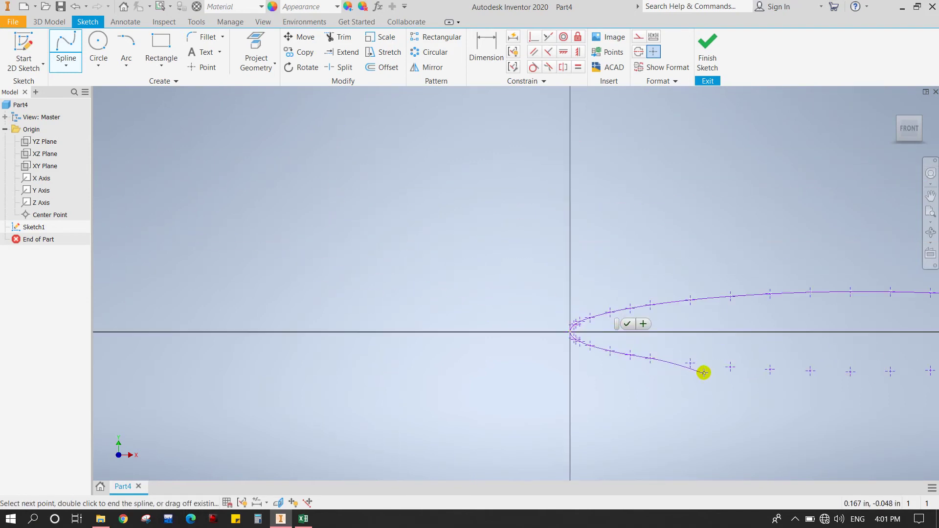
middle_drag(704, 372, 303, 265)
click(312, 292)
click(353, 296)
click(393, 299)
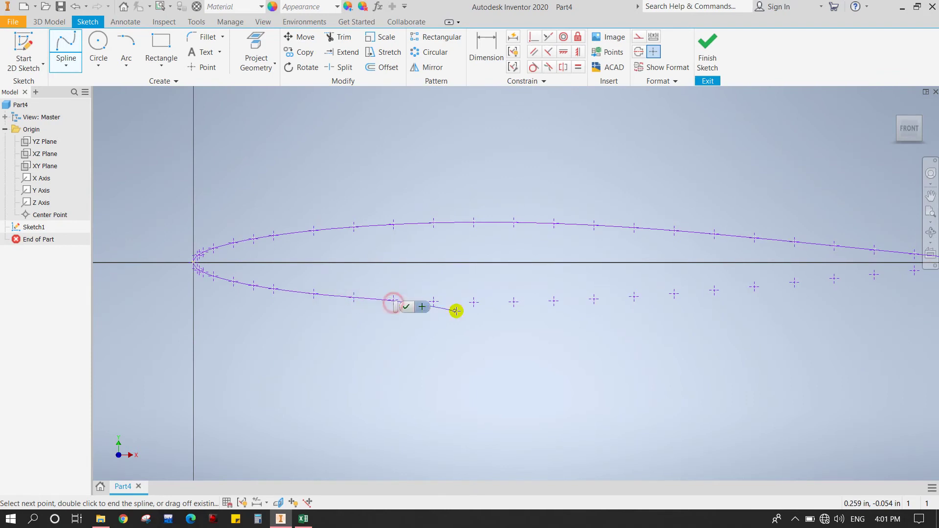
scroll(443, 313, down, 4)
click(433, 301)
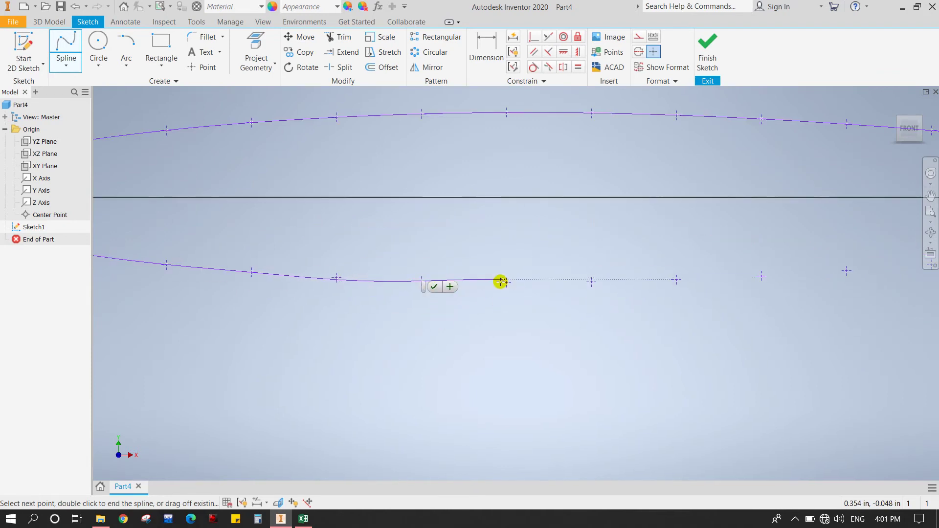
Step: Run the spline along the remaining lower-surface points toward the trailing edge
click(507, 282)
click(591, 282)
click(676, 279)
click(760, 277)
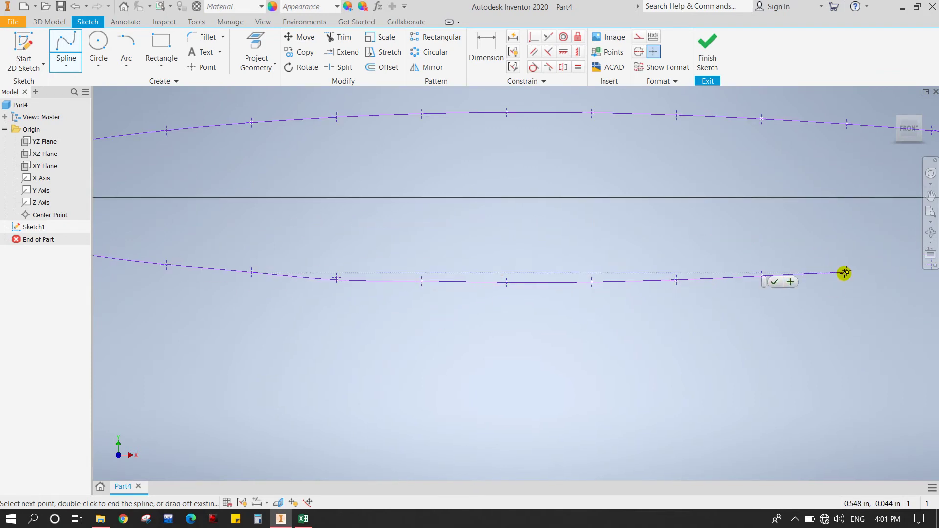
click(845, 272)
middle_drag(845, 272, 306, 318)
click(411, 322)
click(497, 314)
click(582, 307)
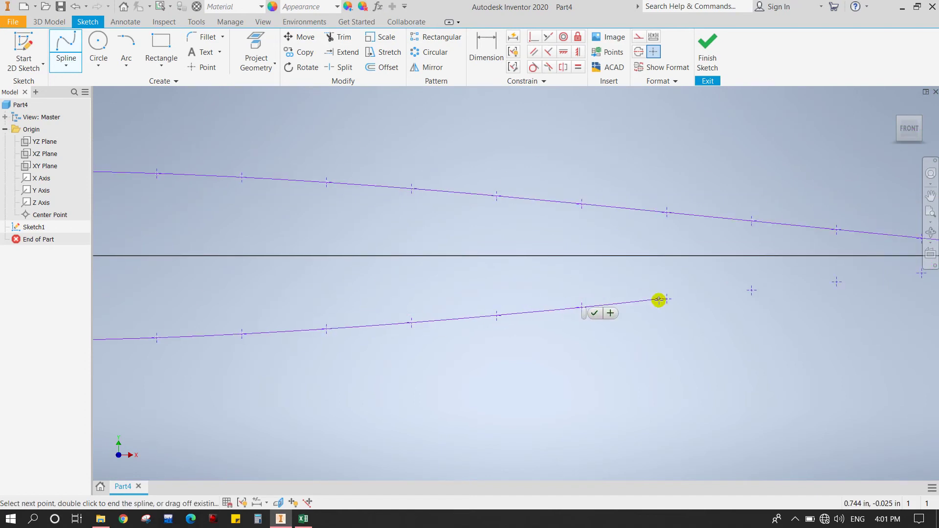
click(667, 299)
click(752, 290)
middle_drag(836, 282, 462, 327)
click(461, 327)
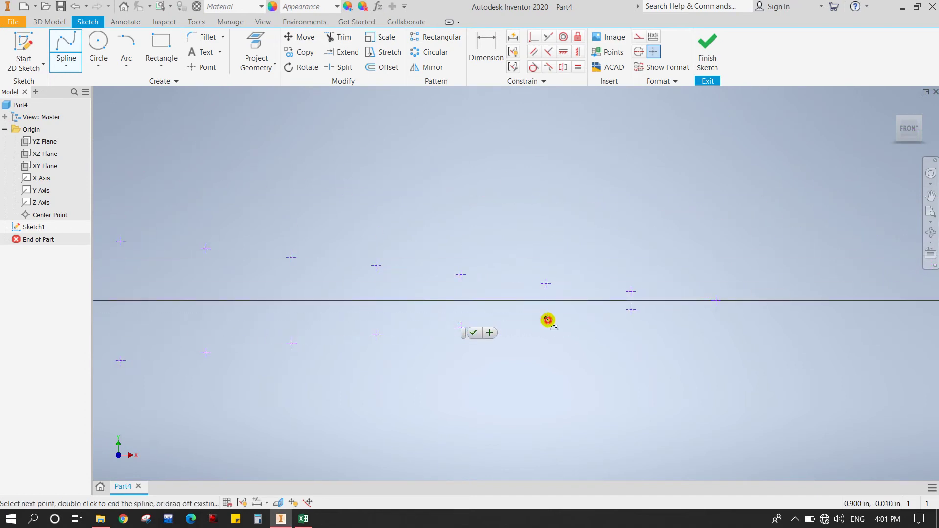
click(546, 318)
click(630, 310)
Step: End the lower curve just below the upper trailing-edge tip and finish the spline
middle_drag(717, 317, 440, 314)
scroll(431, 308, down, 4)
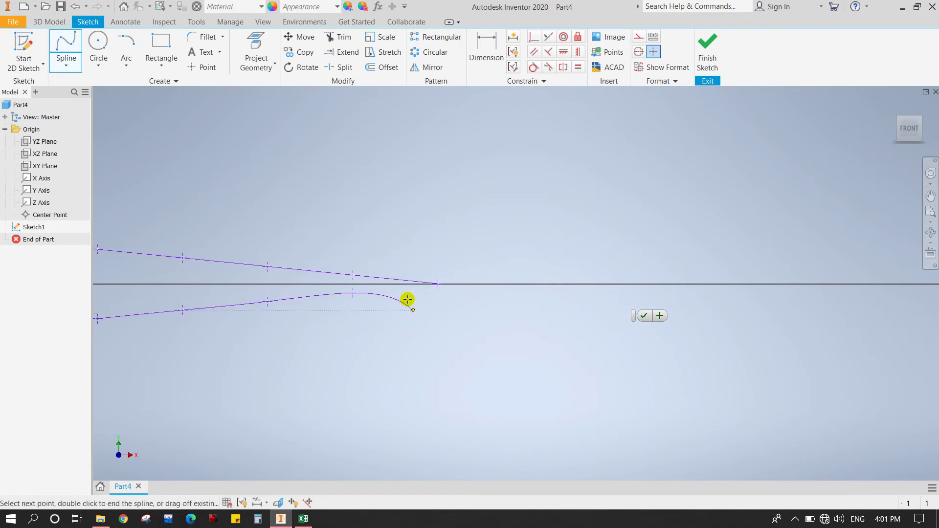
scroll(412, 275, up, 3)
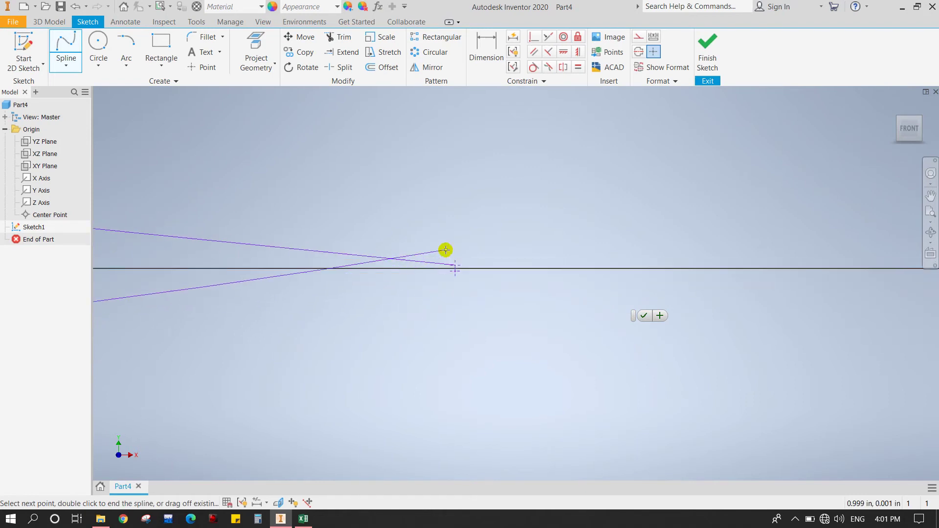
scroll(477, 304, up, 3)
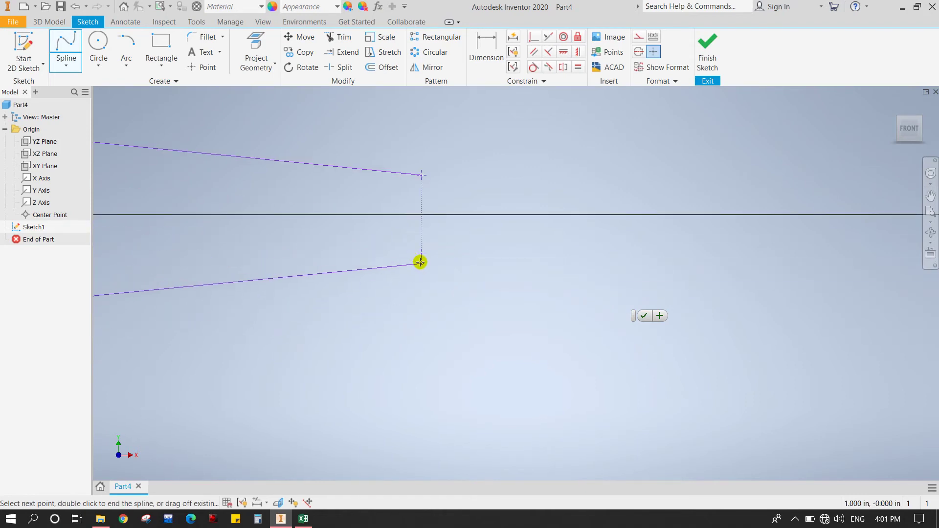
click(421, 255)
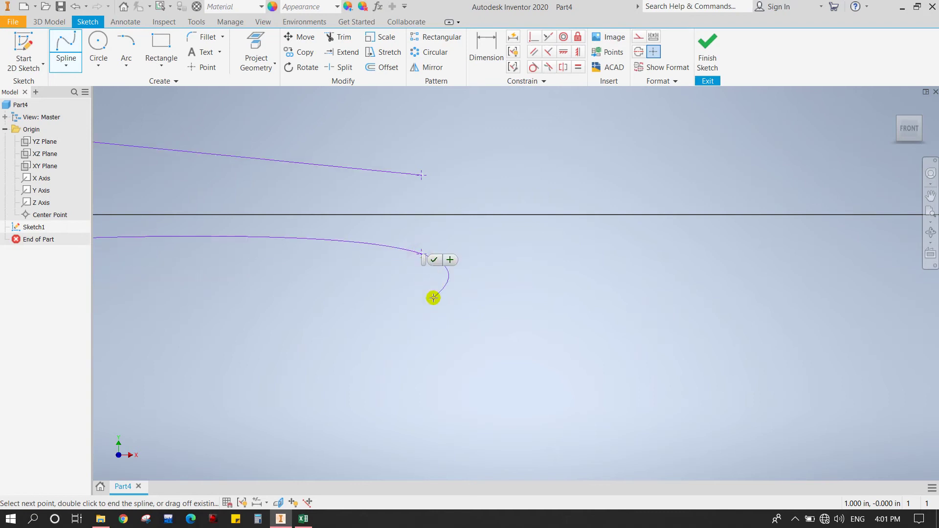
click(432, 258)
scroll(480, 292, down, 5)
Step: Draw a three-point arc joining the upper and lower trailing-edge ends
scroll(477, 303, up, 5)
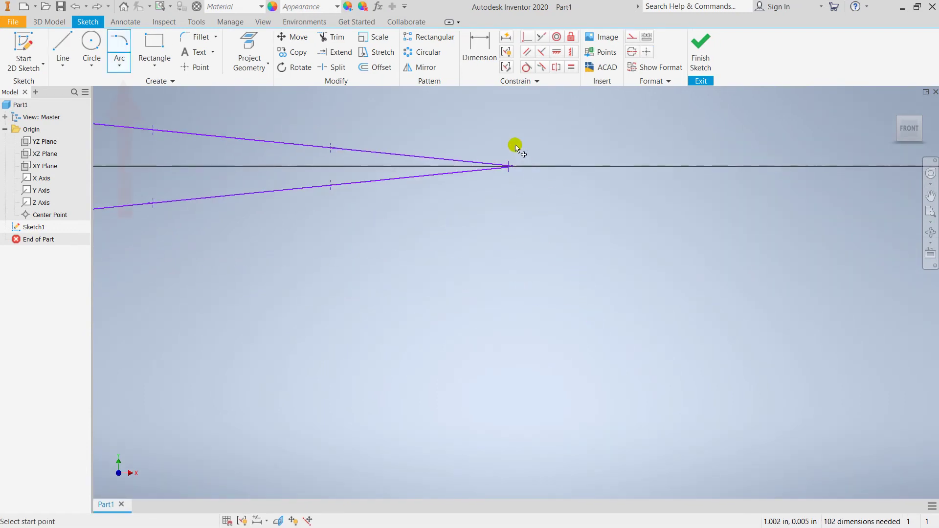
scroll(491, 152, up, 3)
scroll(538, 172, up, 5)
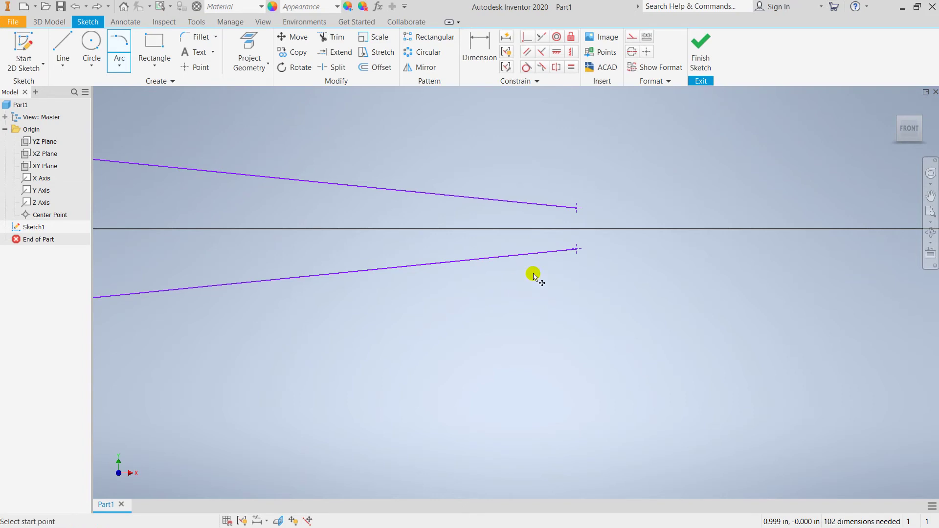
click(576, 208)
click(576, 248)
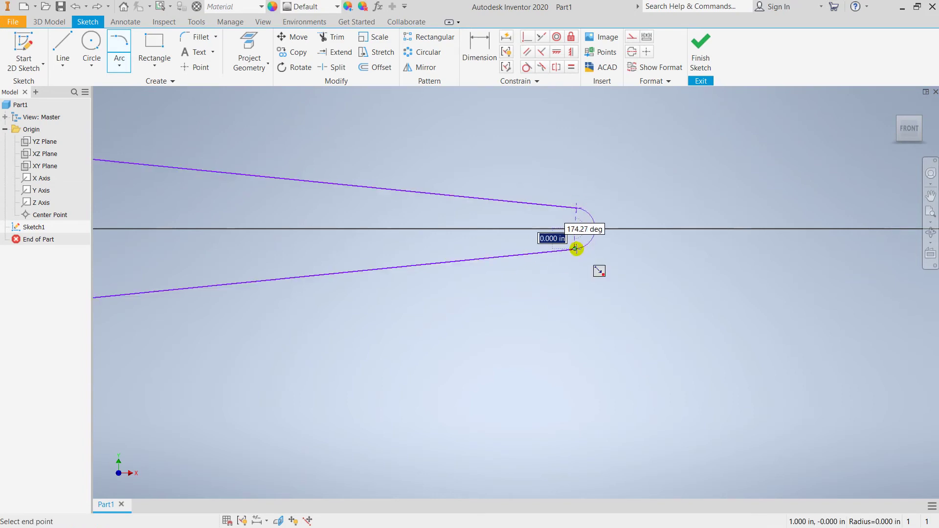
click(593, 226)
right_click(662, 147)
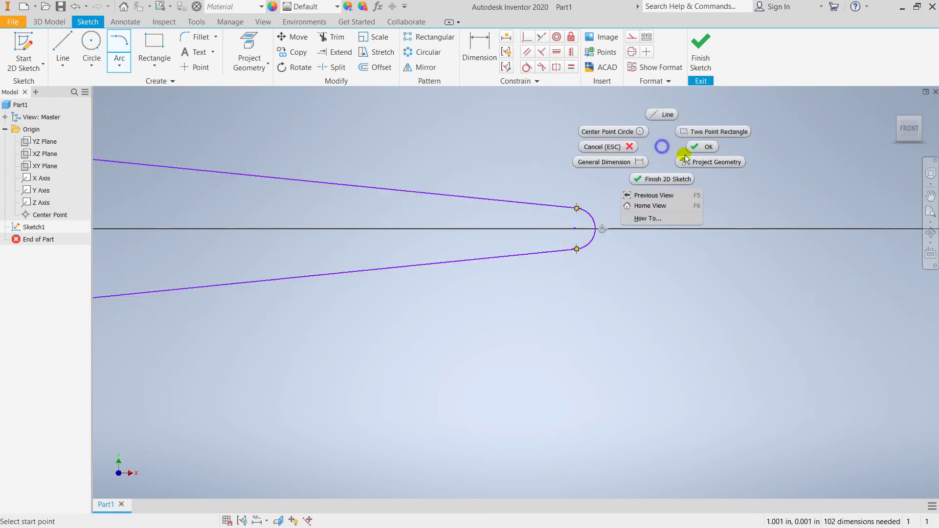
click(706, 153)
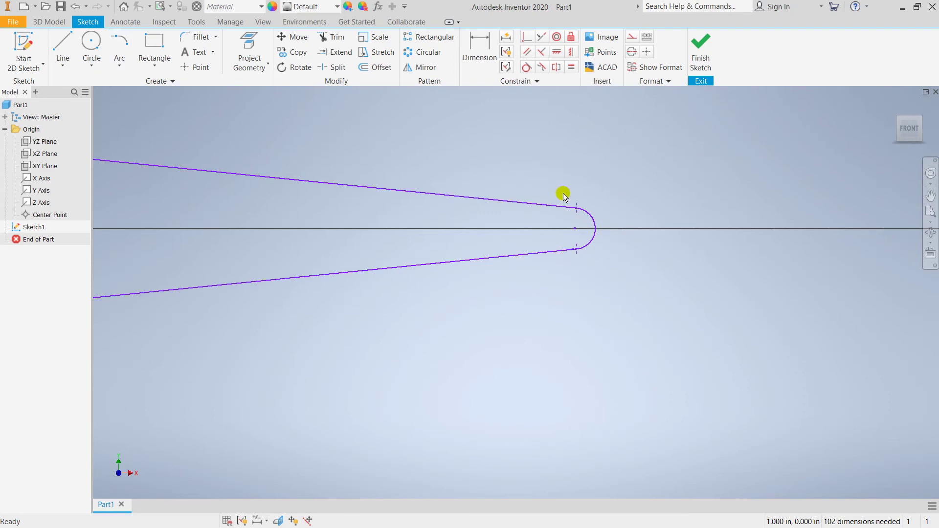
click(366, 40)
Step: Scale the aerofoil lines by factor 50 about the trailing-edge arc point, accepting constraint removal
click(384, 191)
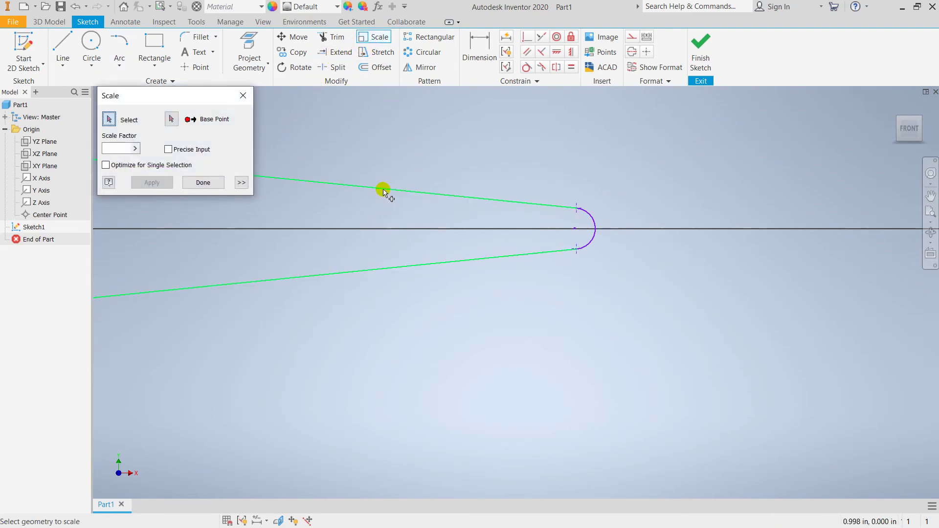
click(384, 191)
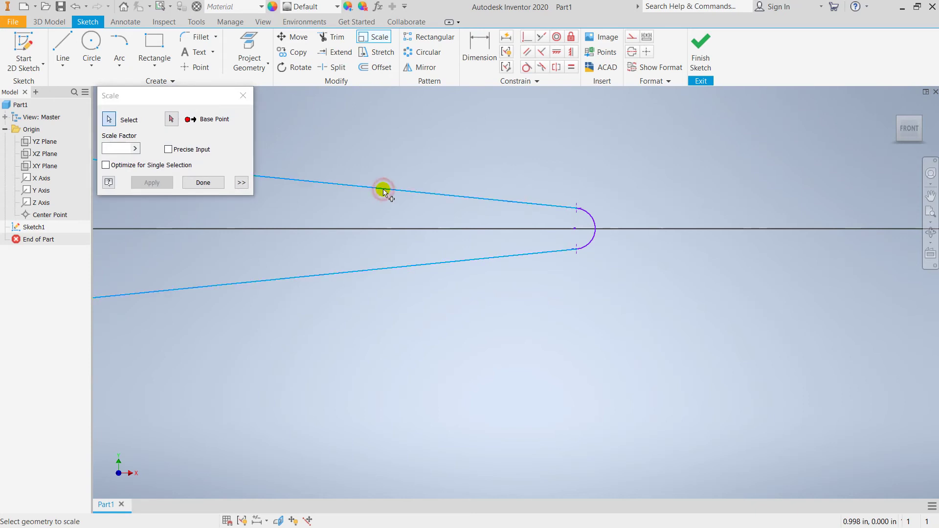
click(172, 120)
scroll(613, 215, up, 4)
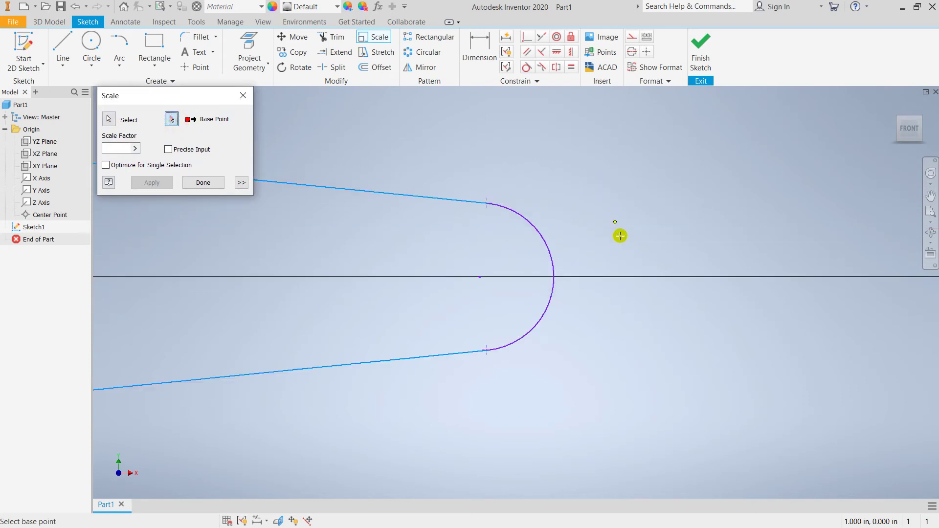
click(553, 278)
click(404, 292)
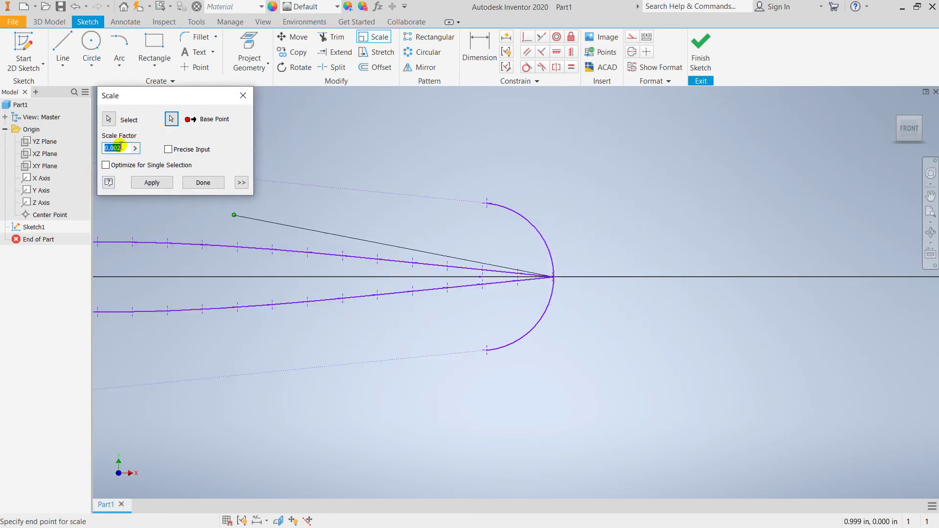
text(50)
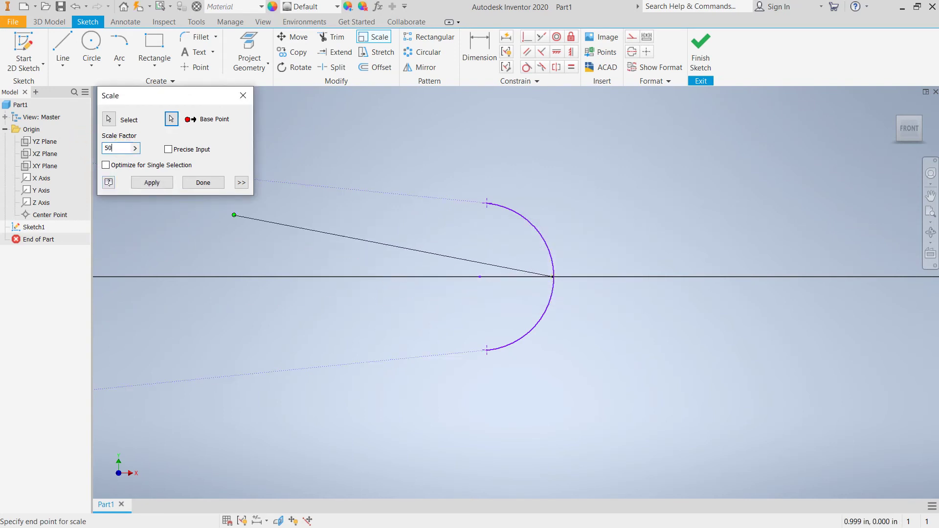
scroll(521, 295, down, 5)
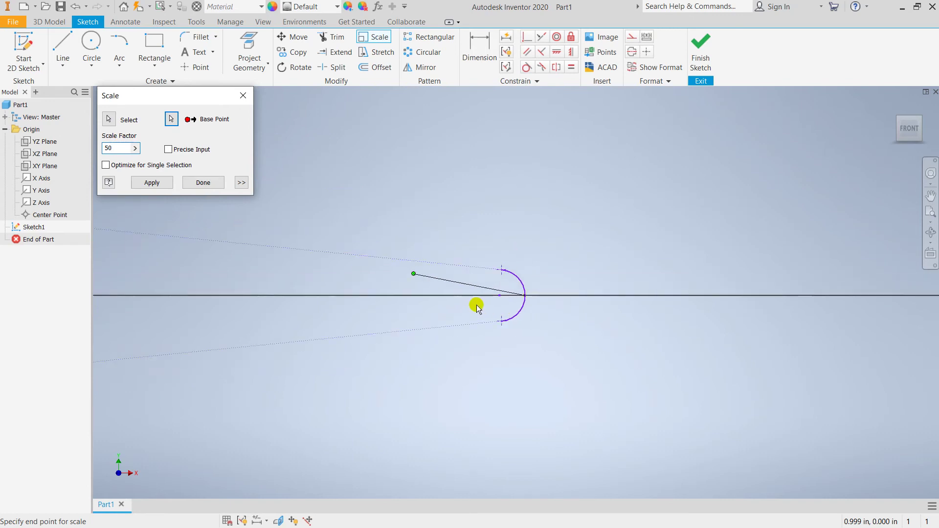
scroll(541, 312, down, 5)
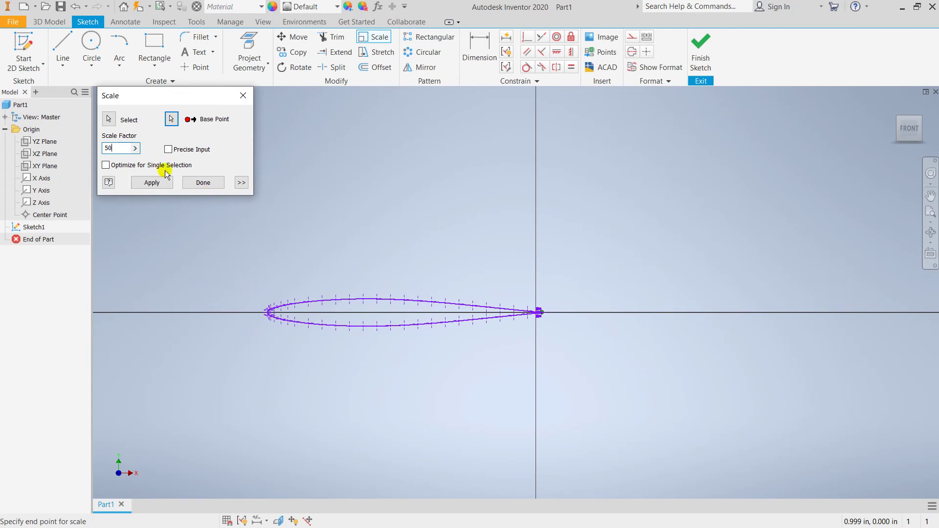
click(148, 183)
click(203, 183)
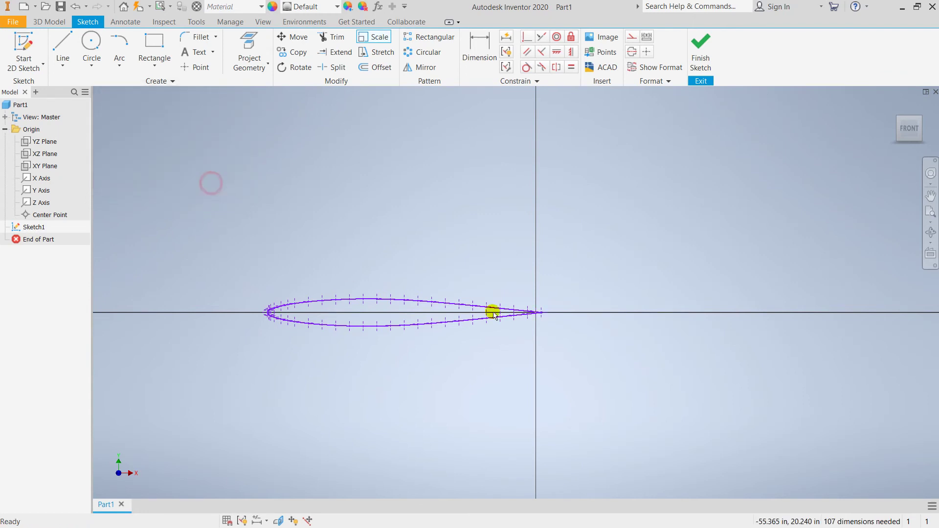
scroll(488, 313, up, 6)
Step: Zoom into the trailing edge and delete the tiny arc from its right-click menu
scroll(611, 316, up, 3)
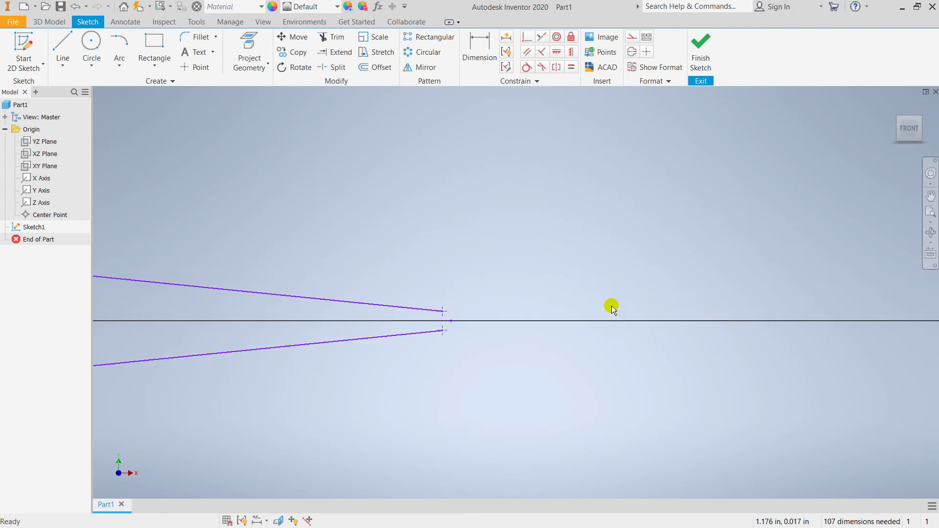
scroll(447, 334, up, 2)
scroll(486, 255, up, 2)
scroll(393, 311, up, 3)
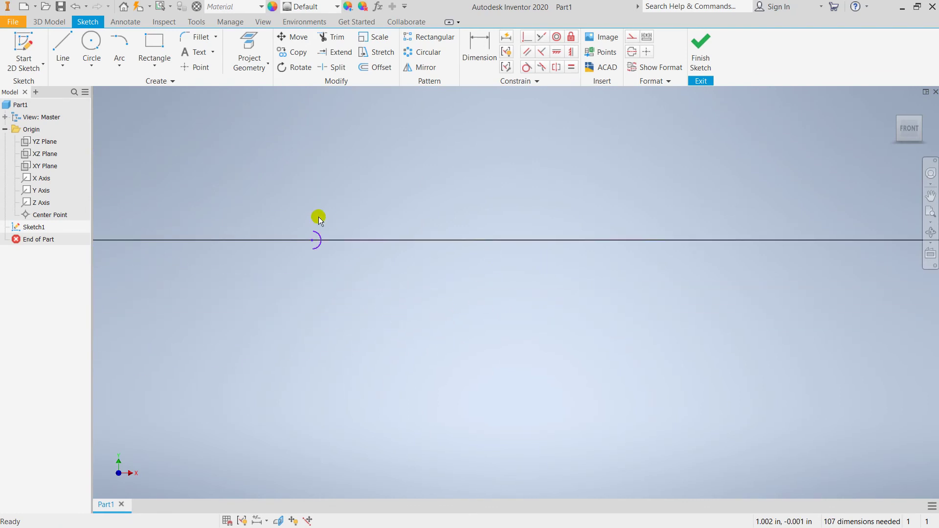
right_click(319, 239)
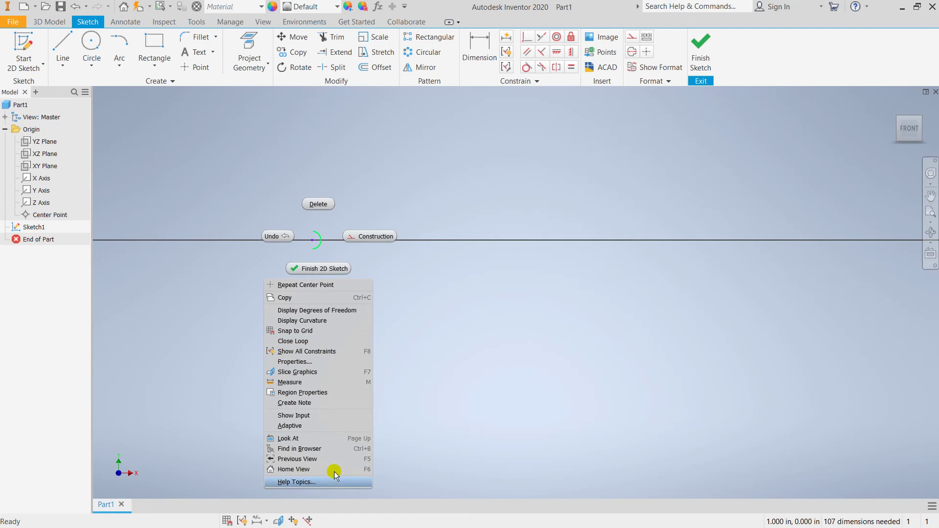
click(469, 354)
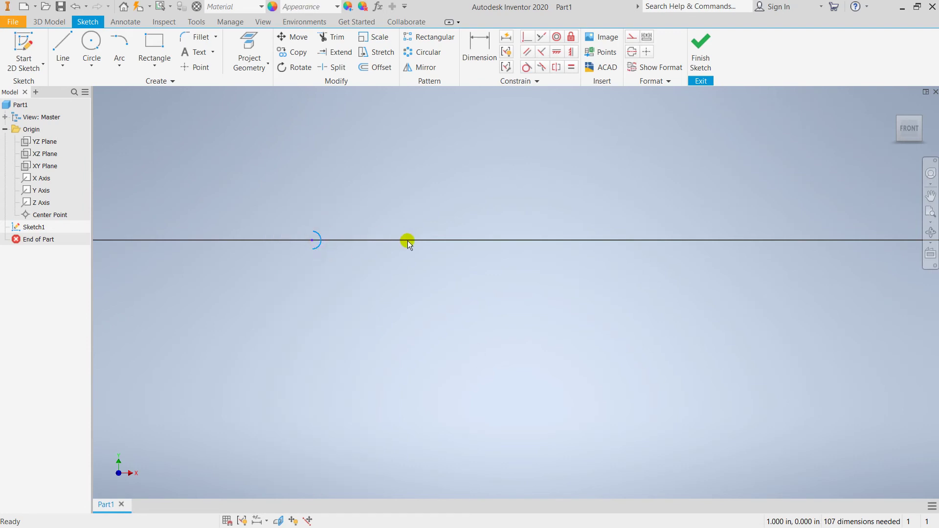
scroll(324, 310, up, 3)
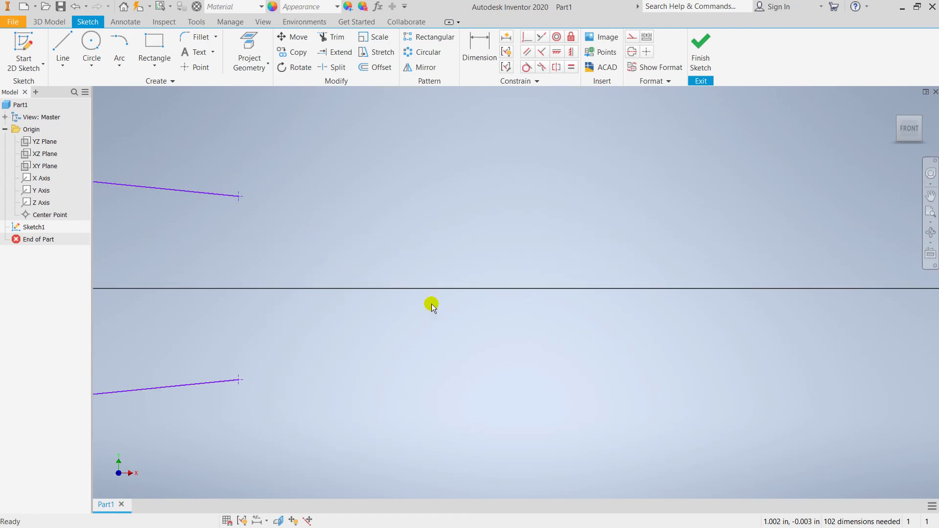
Step: Draw a tangent arc from the upper line's end to the lower line's end
scroll(432, 304, up, 5)
click(129, 64)
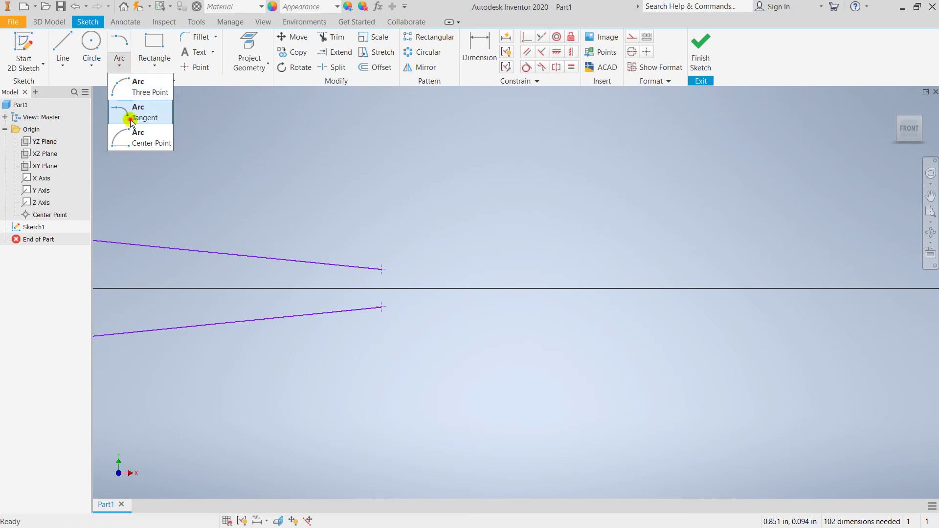
click(130, 119)
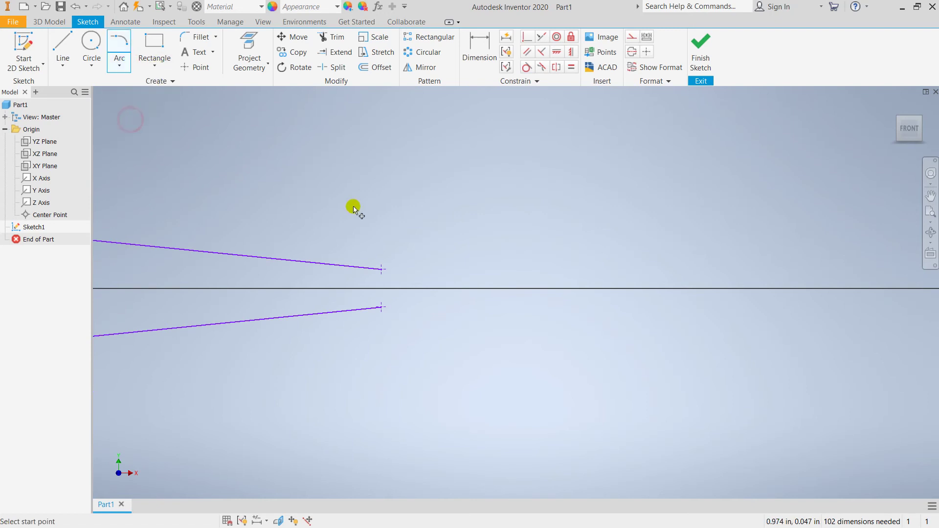
click(381, 268)
click(381, 308)
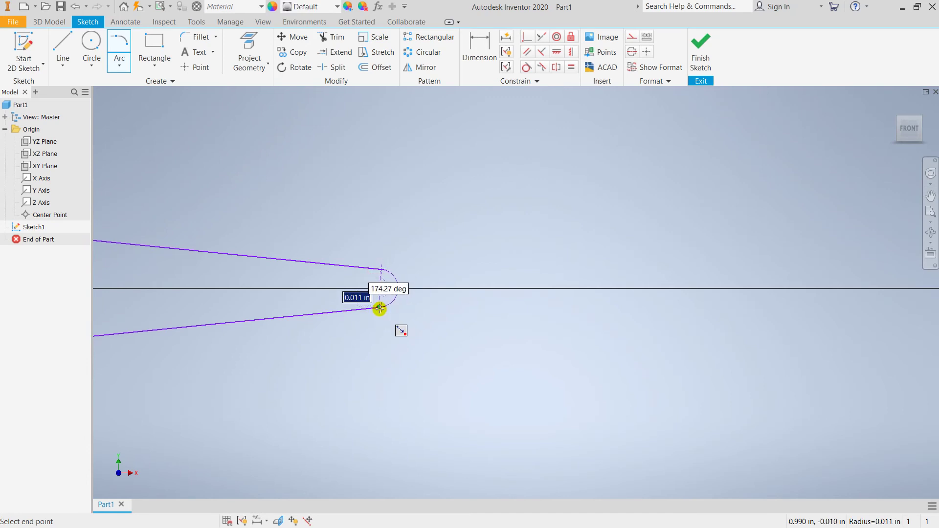
click(397, 291)
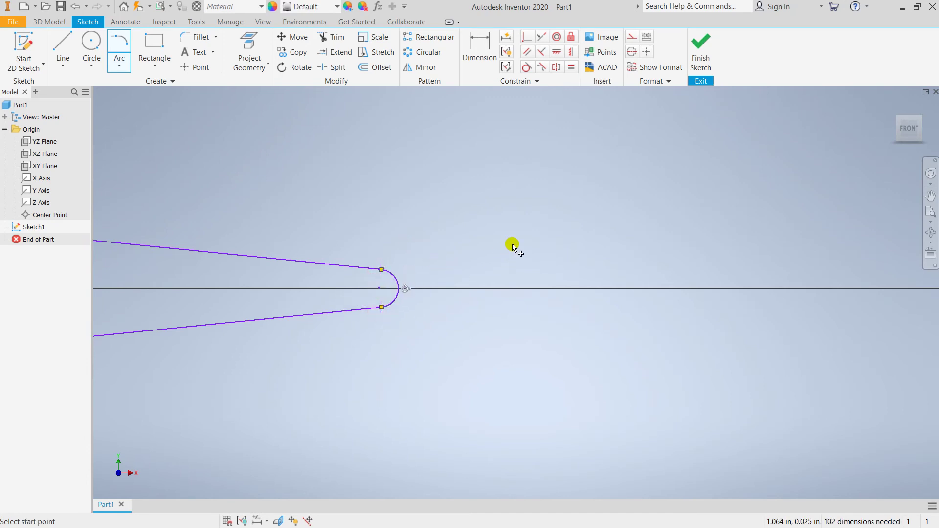
right_click(482, 251)
click(524, 245)
Step: Finish the aerofoil sketch
scroll(553, 333, down, 5)
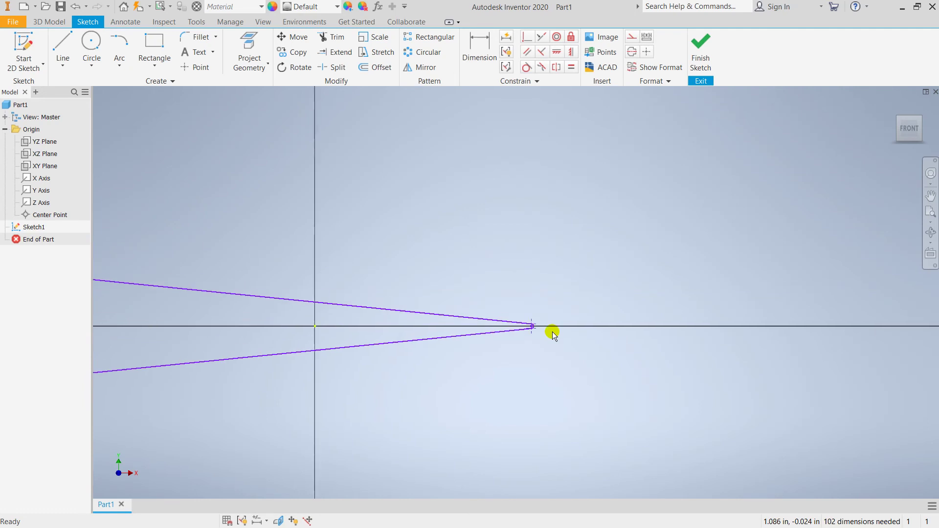
scroll(553, 339, down, 5)
scroll(494, 363, up, 6)
scroll(685, 288, down, 6)
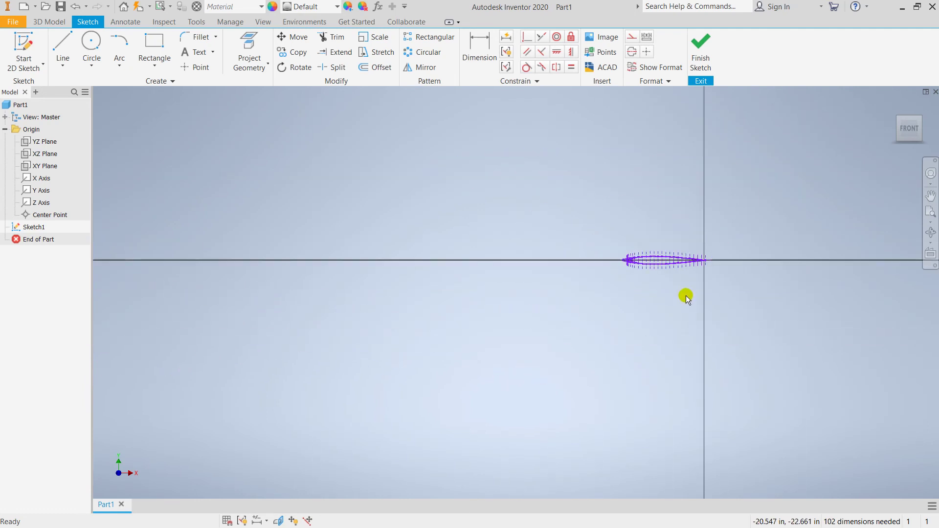
scroll(728, 244, up, 4)
scroll(460, 279, up, 5)
scroll(551, 141, down, 4)
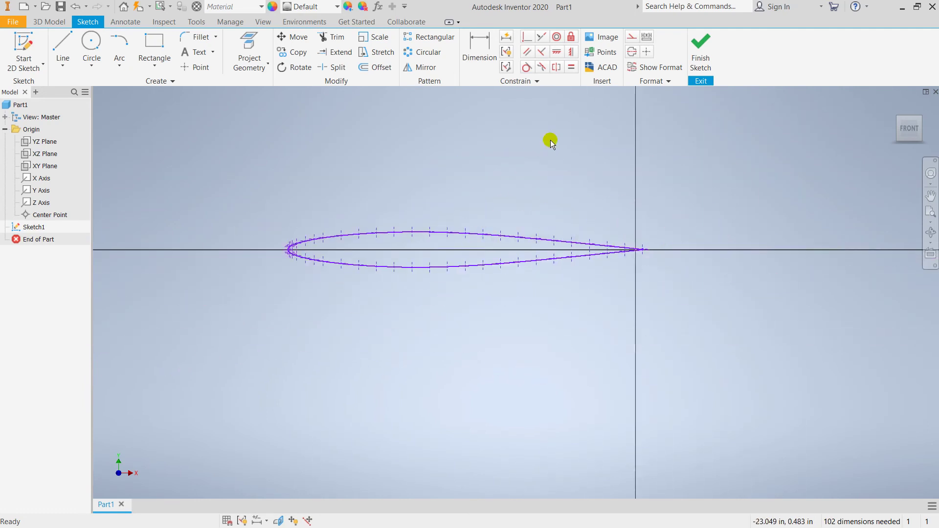
click(701, 47)
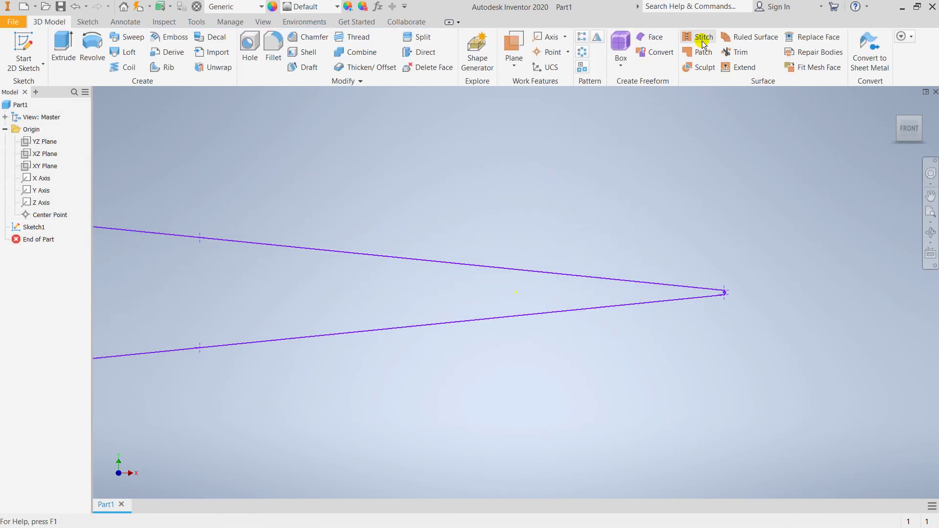
Step: Extrude the closed aerofoil profile 170 in to create Extrusion1
scroll(441, 280, down, 6)
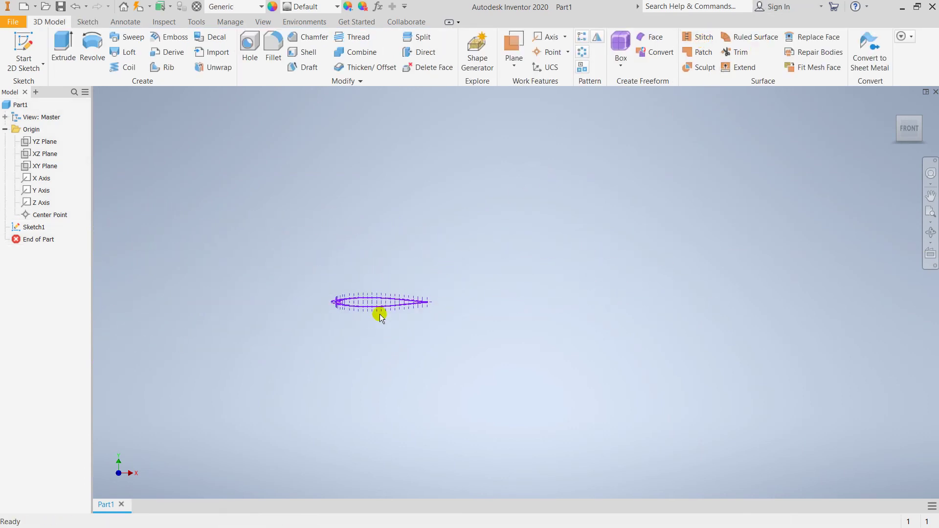
click(67, 48)
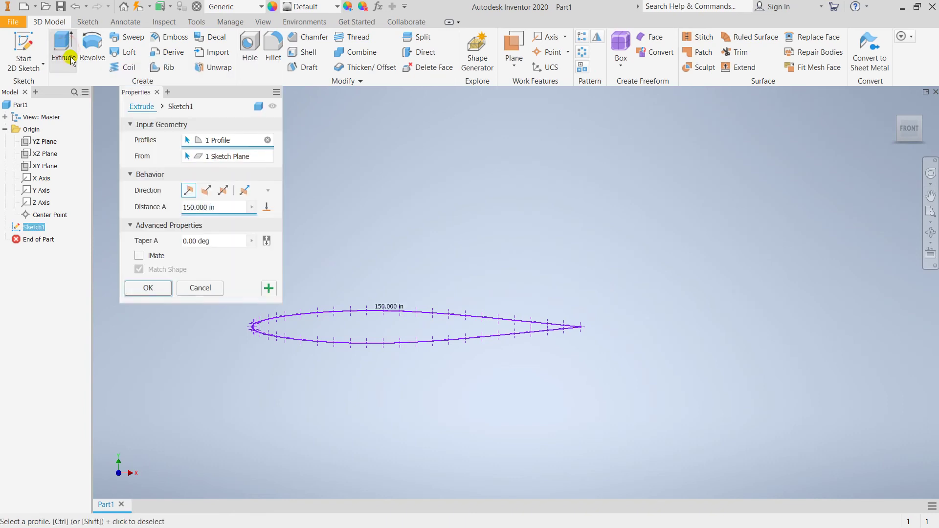
click(930, 196)
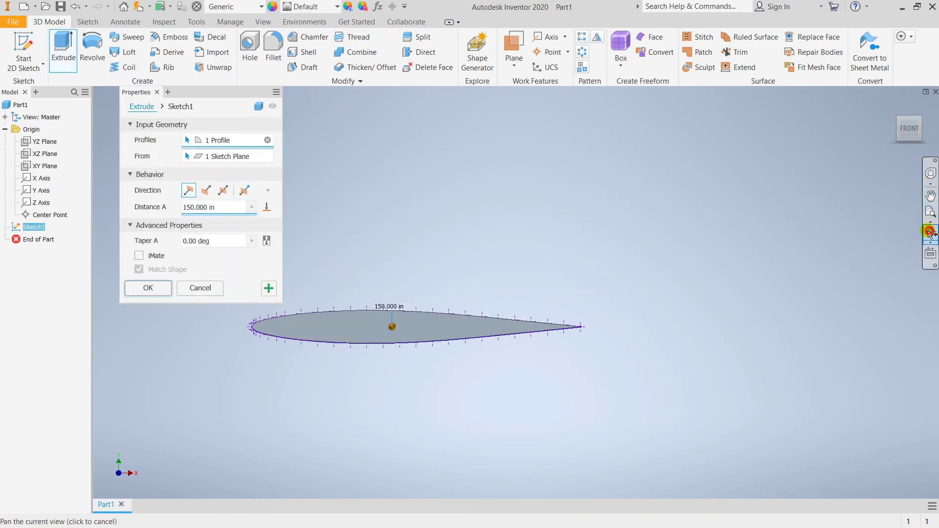
click(929, 233)
drag(597, 269, 523, 306)
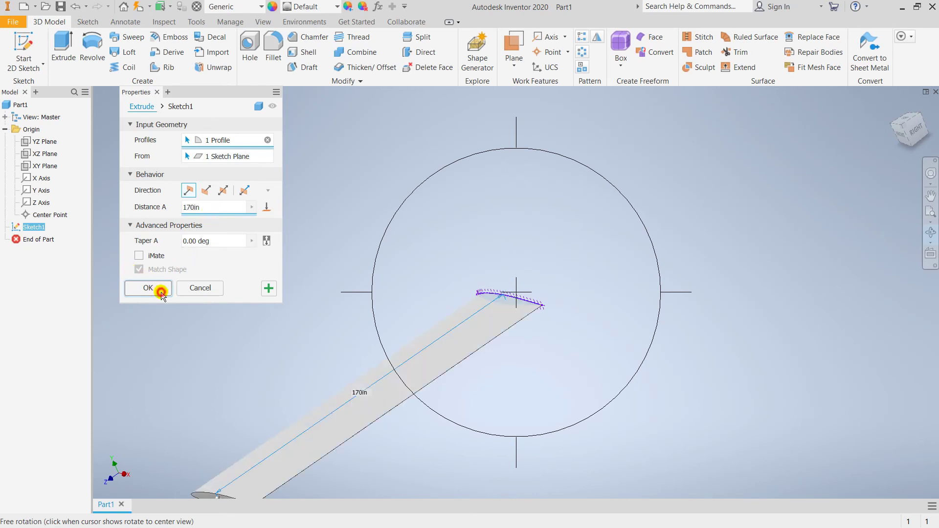
click(148, 288)
click(931, 229)
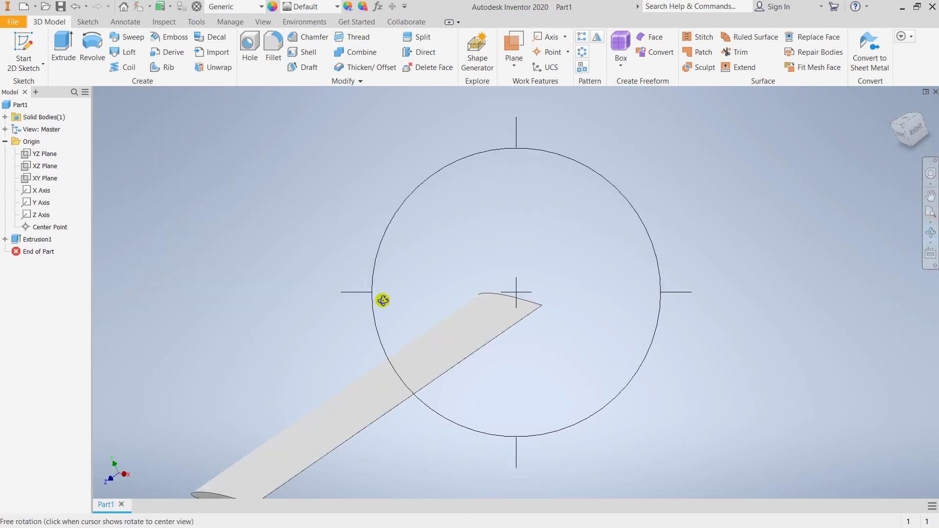
drag(384, 297, 561, 334)
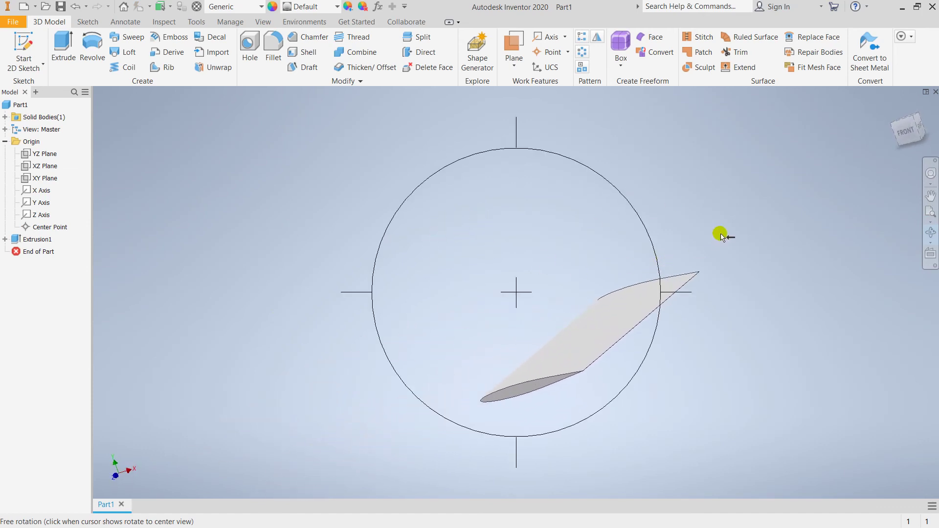
Step: Orbit and zoom around the extruded wing to inspect its full length at an angle
drag(723, 236, 489, 289)
scroll(489, 289, up, 2)
scroll(488, 289, down, 5)
click(932, 232)
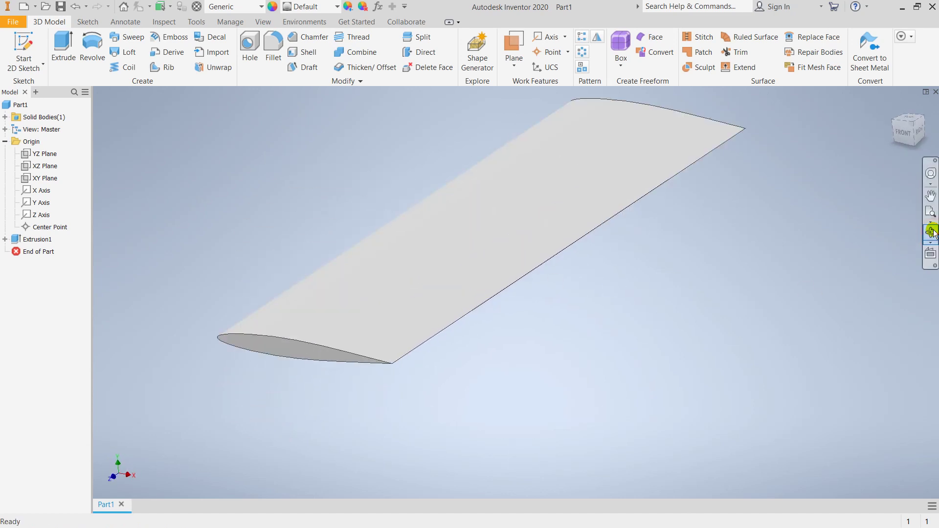
right_click(837, 242)
click(2, 158)
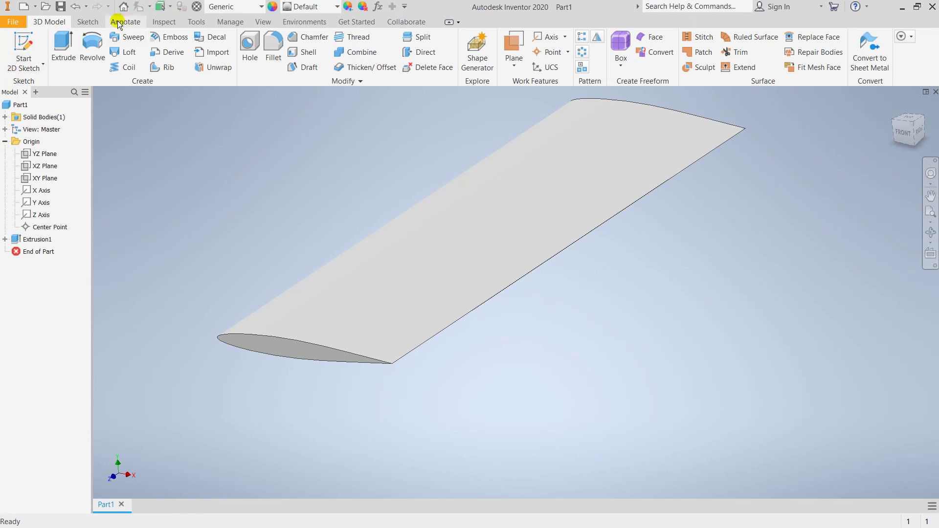
click(191, 22)
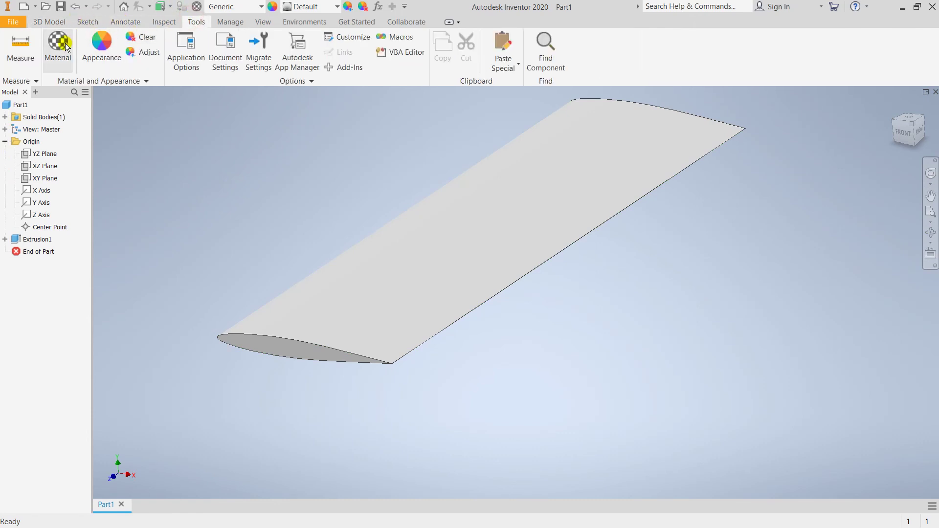
Step: With Part1 selected, filter the material library to Metal and open Aluminum 6061
click(20, 104)
click(20, 105)
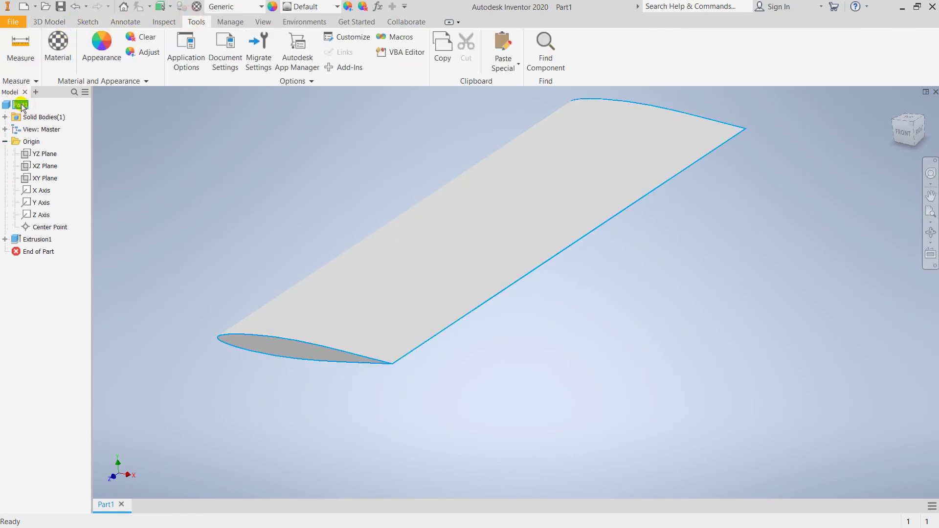
click(72, 52)
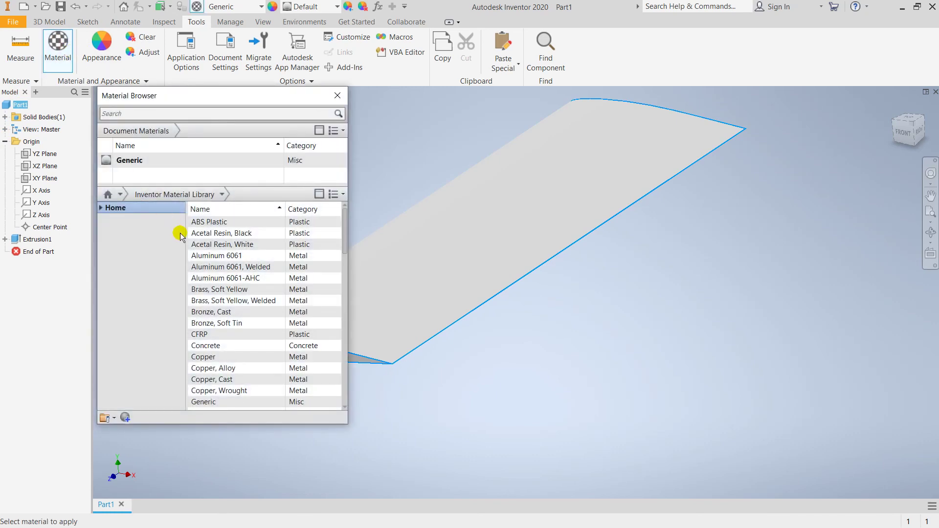
click(222, 195)
click(204, 263)
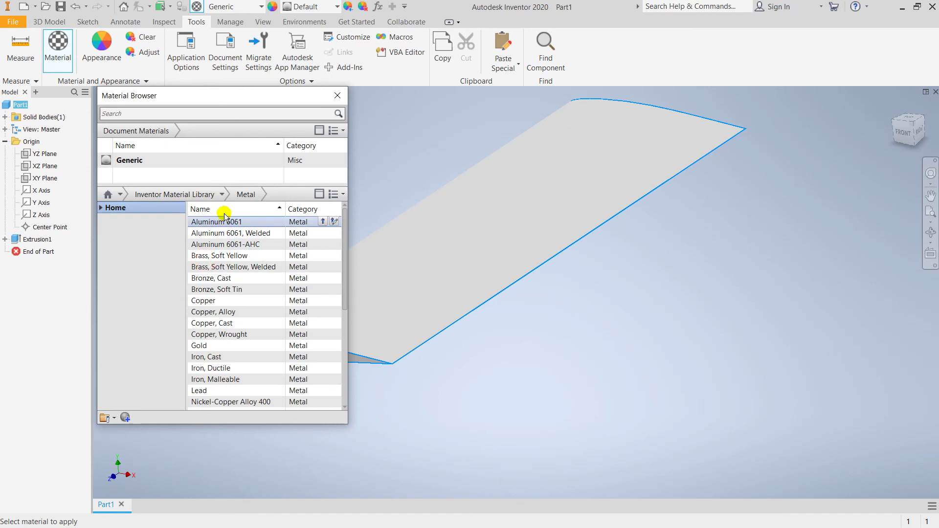
double_click(228, 224)
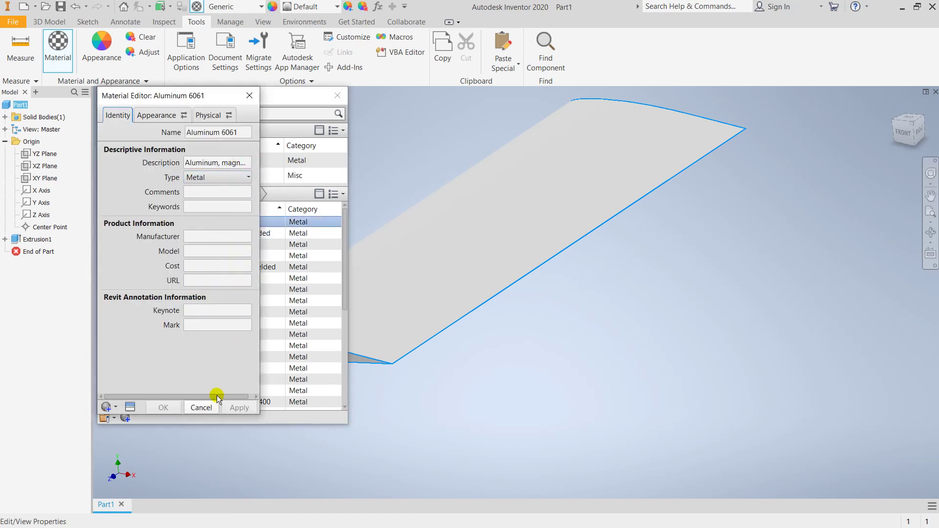
Step: Add Aluminum 6061 to Part1's document materials and close the Material Browser
click(165, 117)
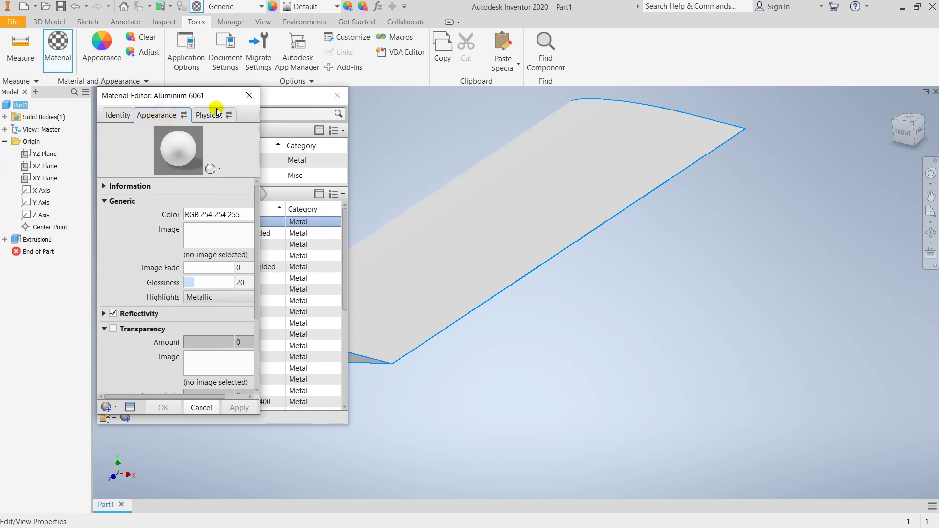
click(246, 98)
click(246, 218)
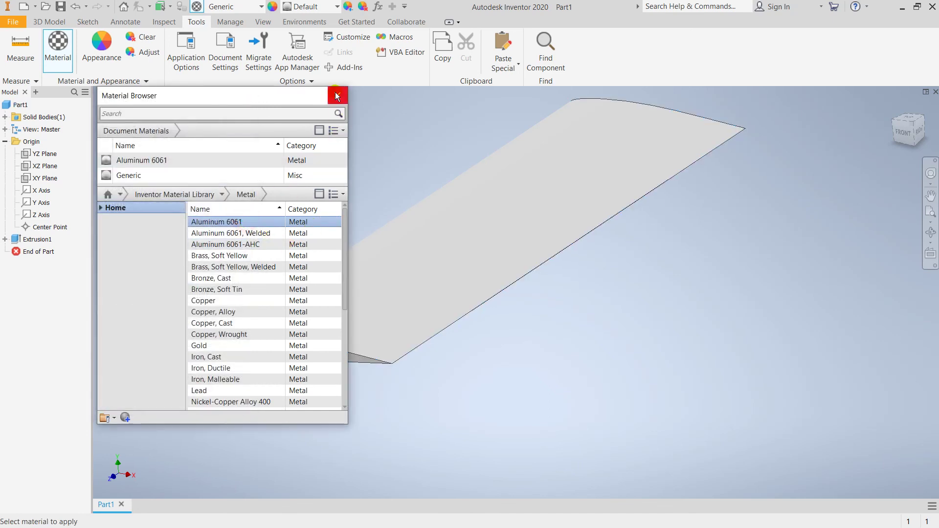
click(337, 96)
click(375, 269)
click(264, 198)
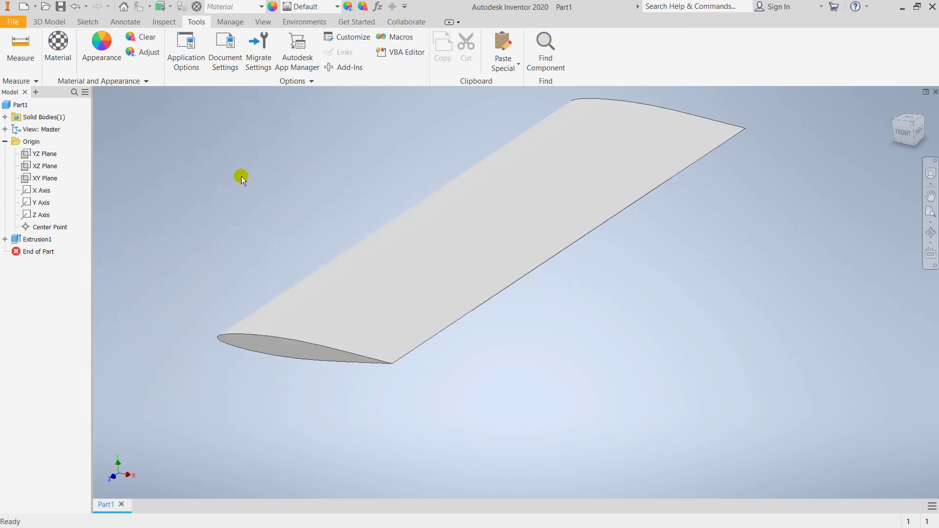
Step: Drag Glossy - Gold from the appearance library into the document appearances
click(25, 105)
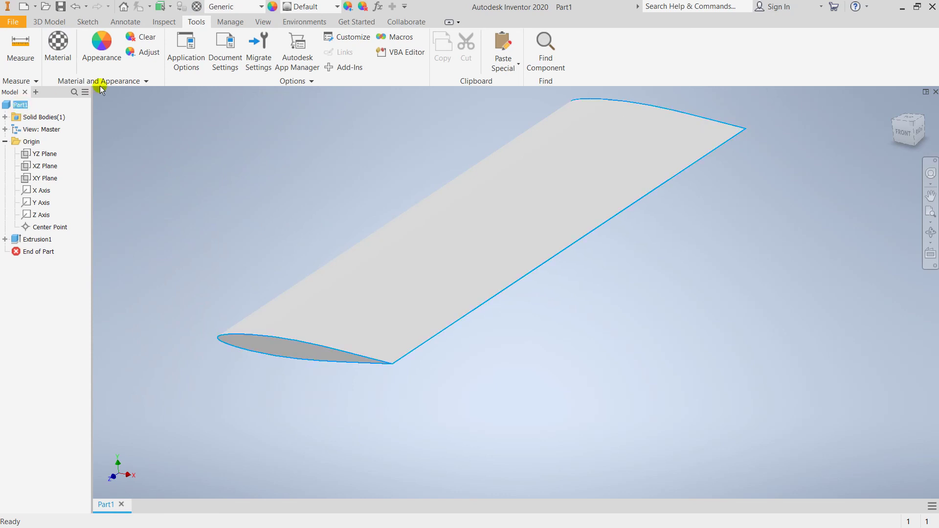
click(103, 59)
scroll(269, 294, down, 5)
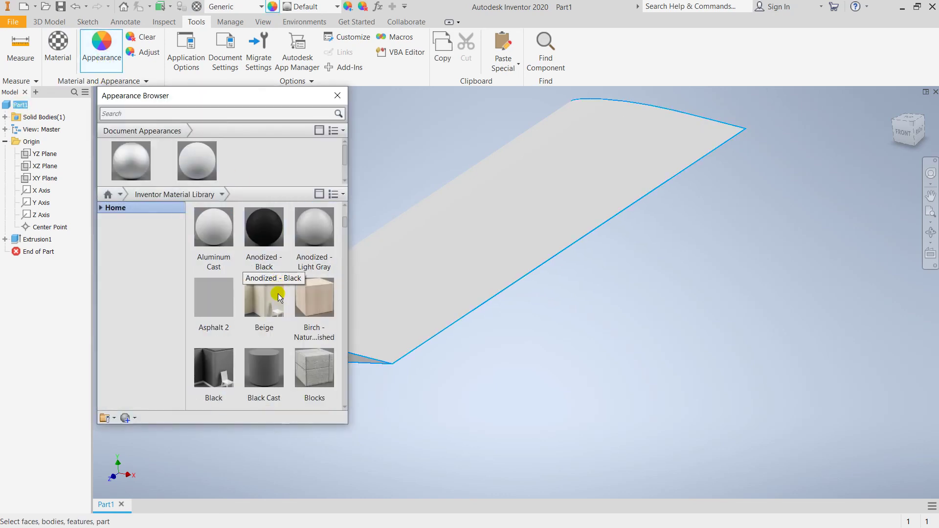
scroll(277, 299, up, 2)
scroll(277, 306, down, 5)
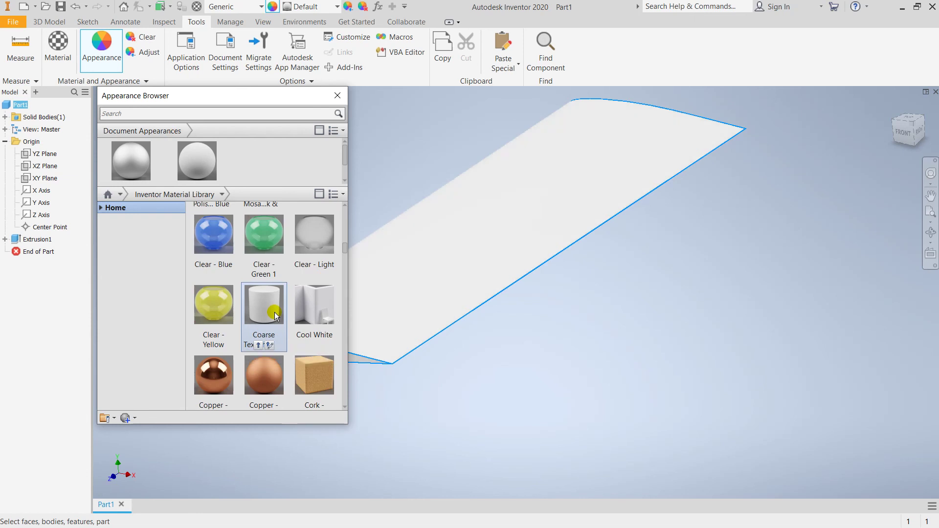
scroll(275, 318, down, 2)
scroll(275, 318, down, 8)
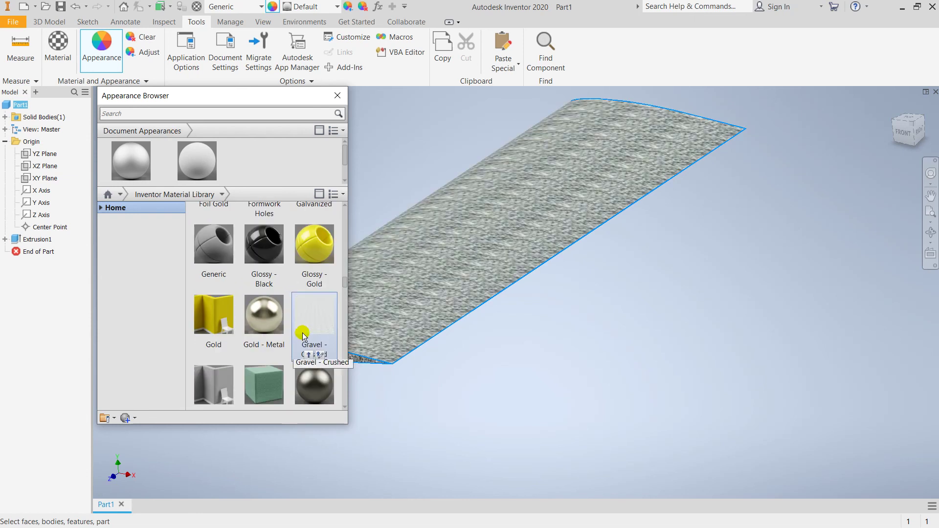
drag(326, 250, 233, 157)
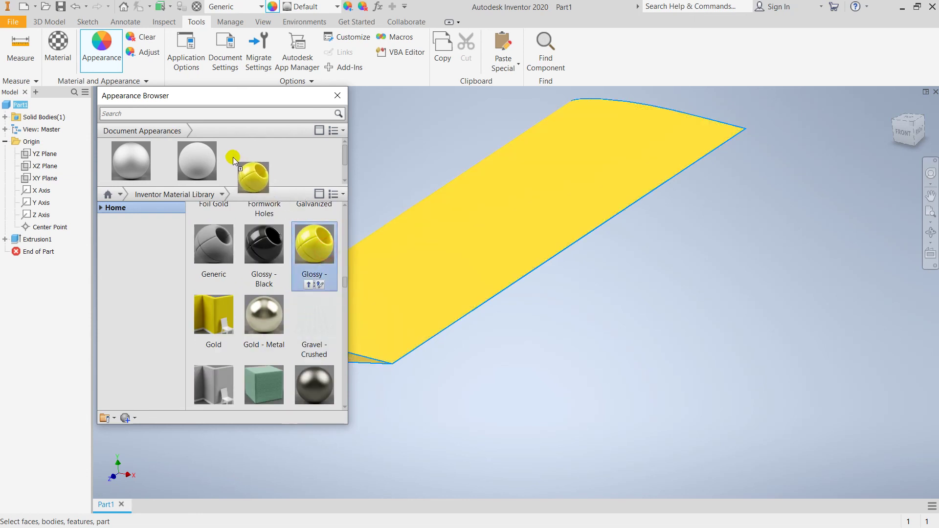
Step: Apply the Glossy - Gold appearance to the Part1 wing and close the Appearance Browser
double_click(269, 166)
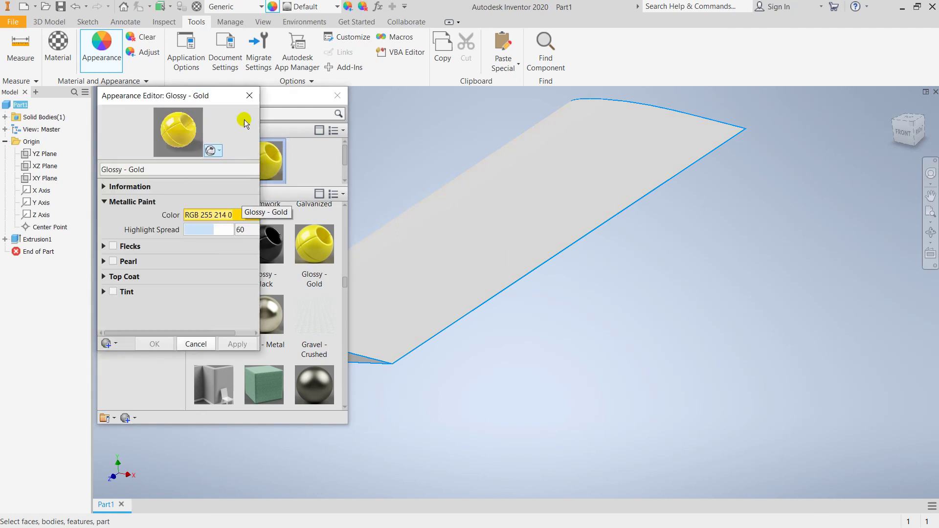
click(247, 93)
click(267, 146)
click(20, 105)
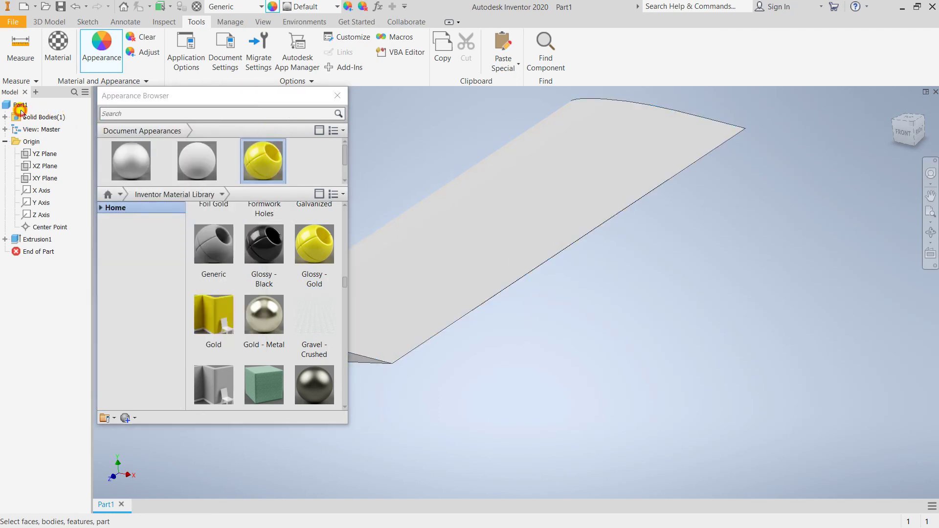
click(271, 168)
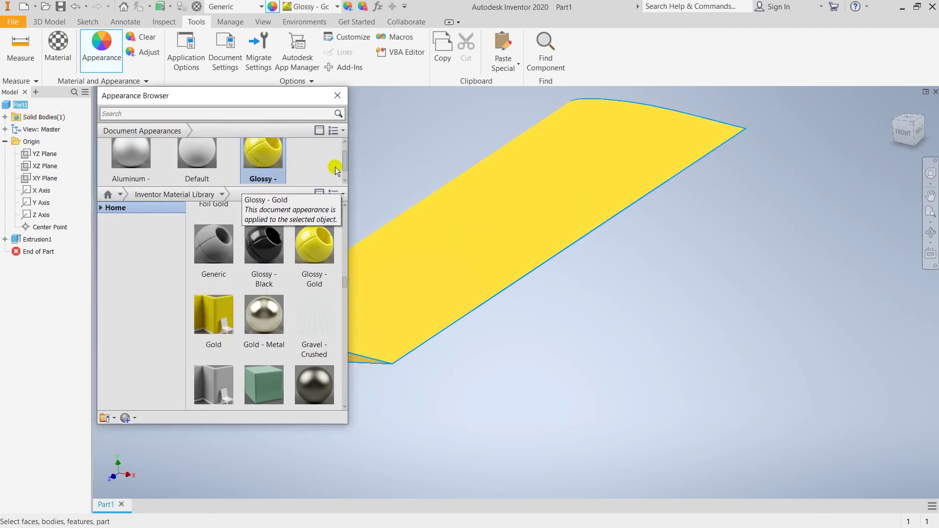
click(338, 97)
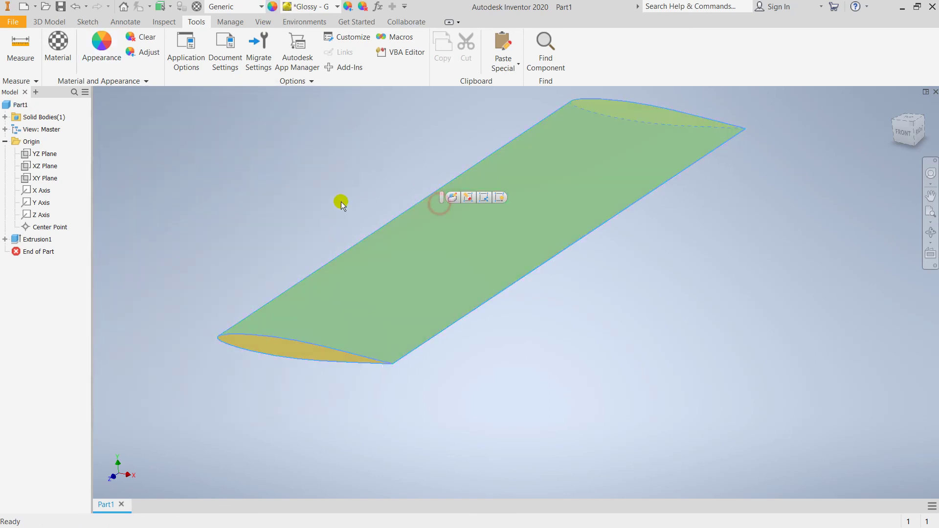
click(341, 202)
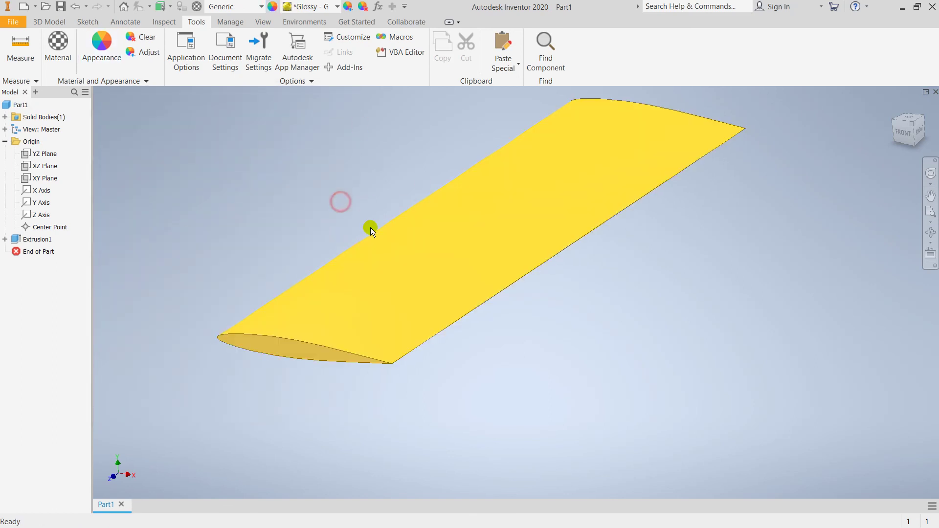
click(932, 232)
Step: Pan and free-orbit the gold wing to view it edge-on from a lower angle
key(Escape)
drag(308, 268, 384, 235)
drag(480, 254, 471, 321)
key(F4)
drag(540, 304, 538, 254)
drag(494, 348, 613, 238)
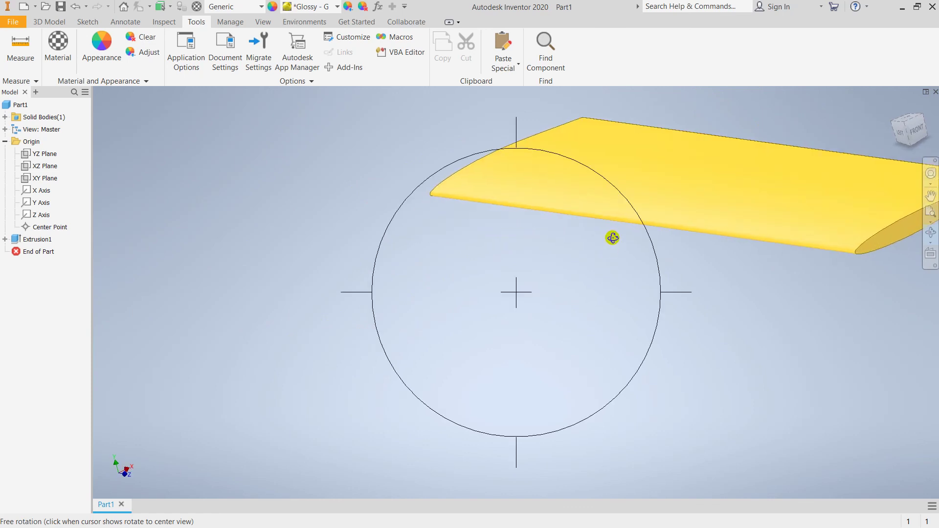
right_click(743, 257)
click(793, 254)
Step: Pan the wing left and down and adjust the zoom for a side-on view
middle_drag(691, 251, 548, 314)
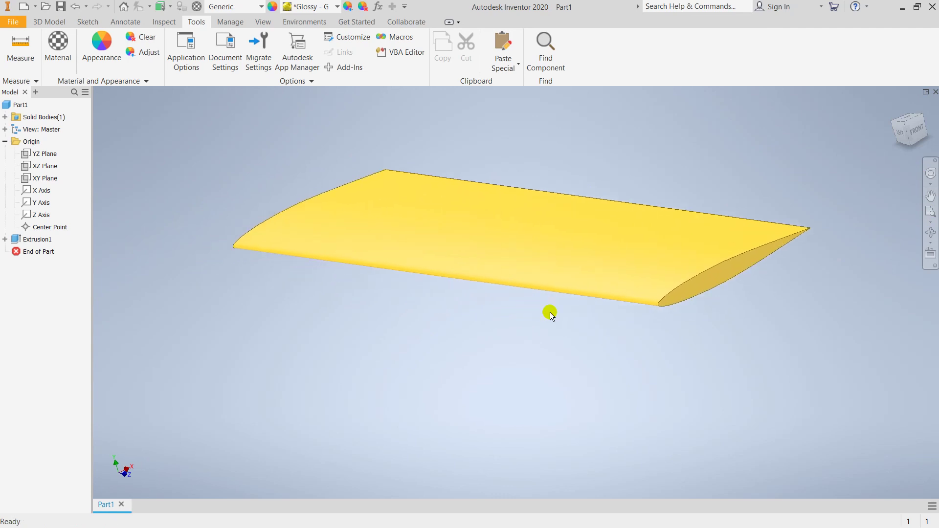
scroll(443, 284, down, 5)
scroll(464, 299, up, 4)
scroll(499, 221, down, 3)
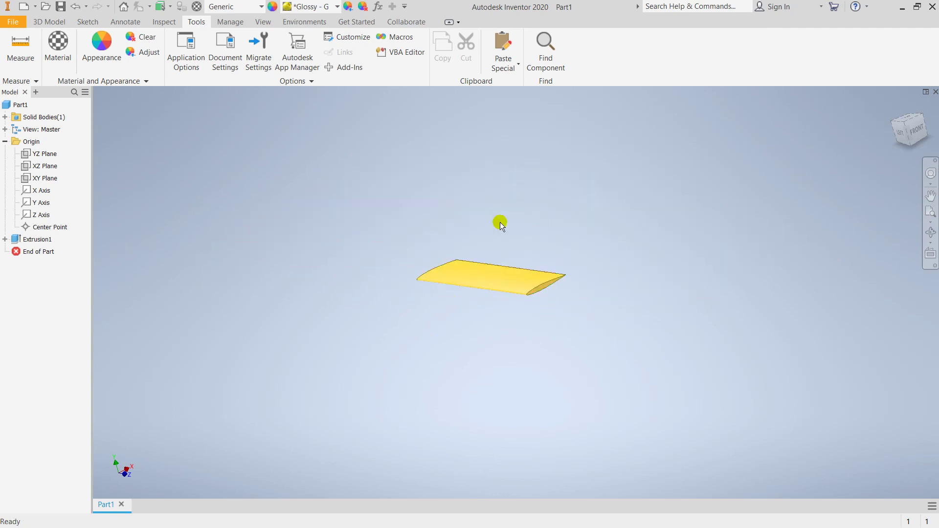
scroll(505, 375, up, 5)
scroll(507, 394, down, 2)
scroll(507, 397, up, 3)
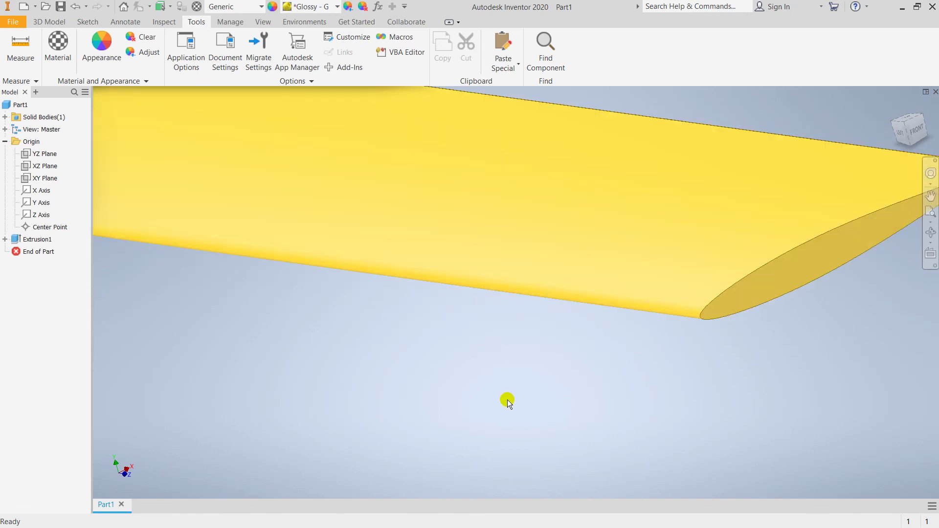
scroll(507, 400, down, 2)
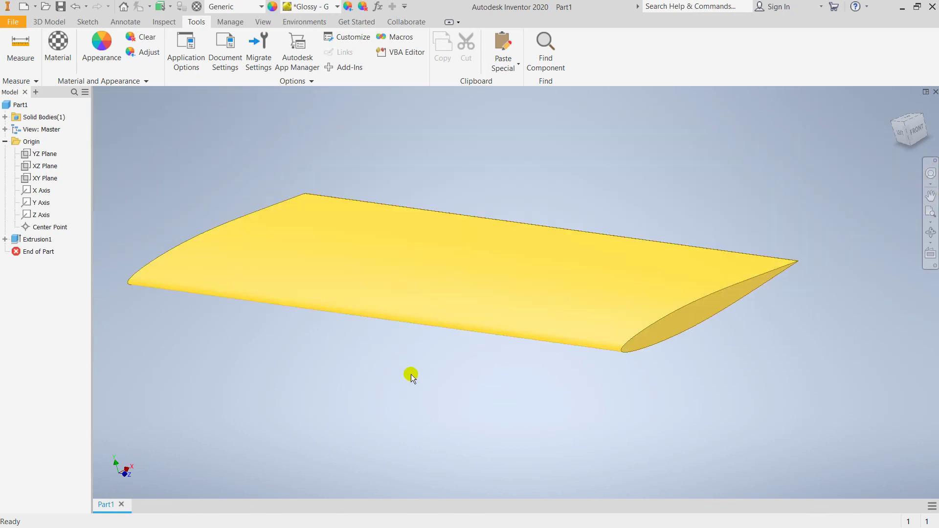